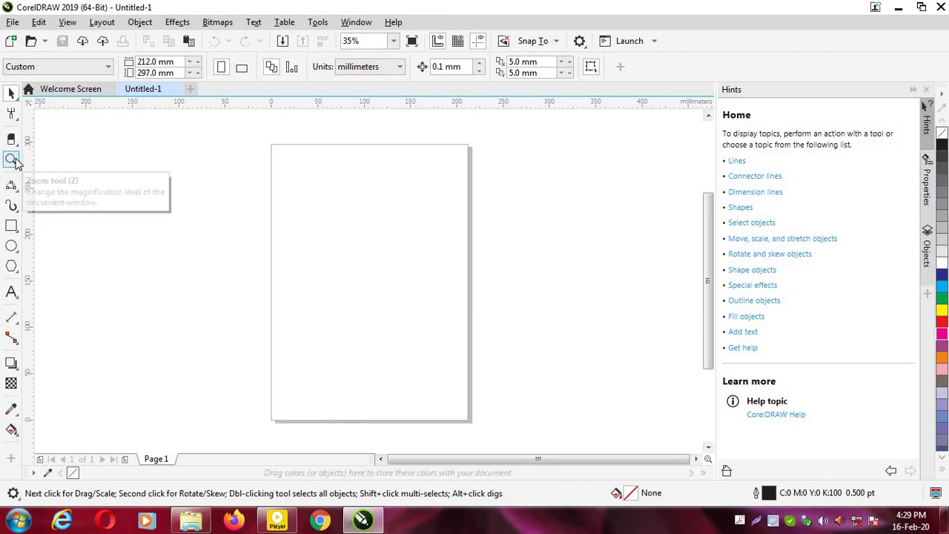
# Draw a blue-filled rectangle about 180 by 124.5 mm and a yellow-filled rectangle about 151 by 90 mm beside it
pyautogui.click(12, 226)
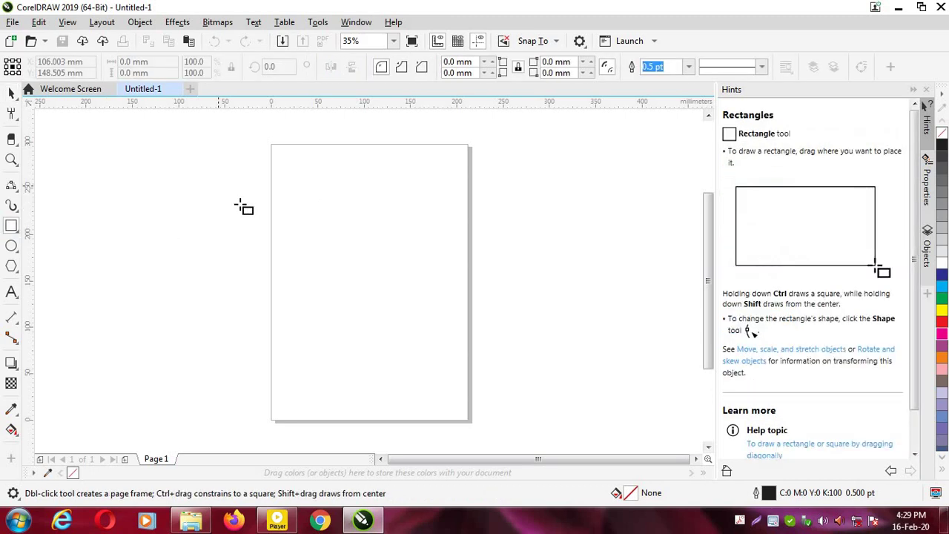
pyautogui.moveTo(214, 182); pyautogui.dragTo(389, 304)
pyautogui.click(940, 276)
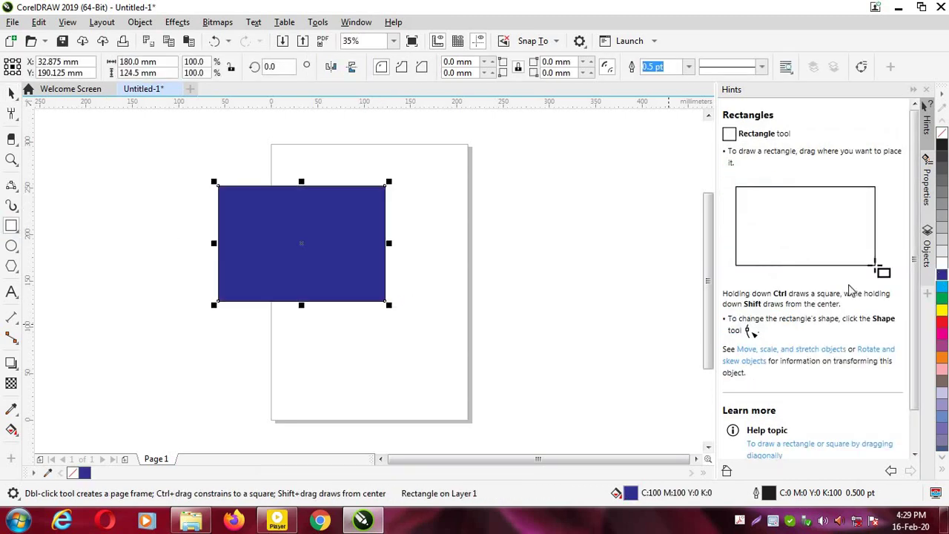
pyautogui.moveTo(445, 240); pyautogui.dragTo(590, 328)
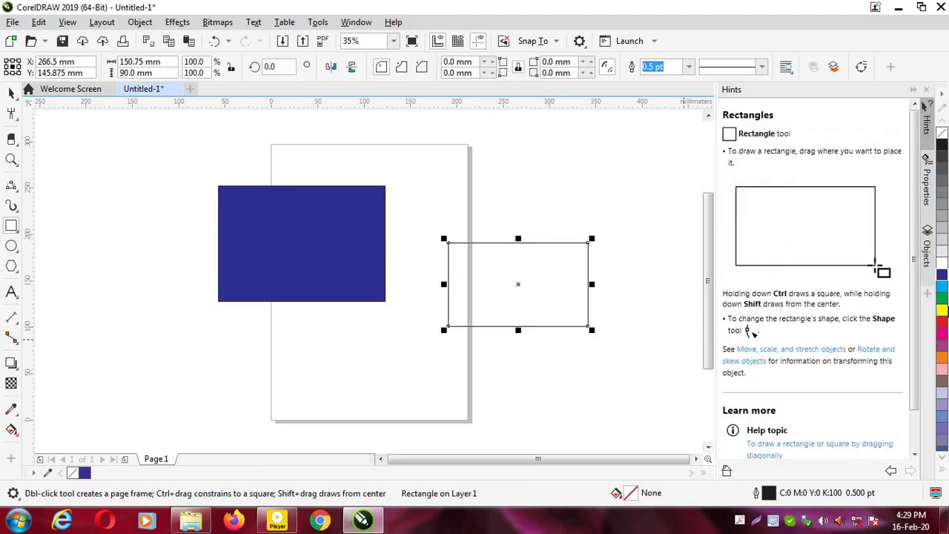
pyautogui.click(942, 315)
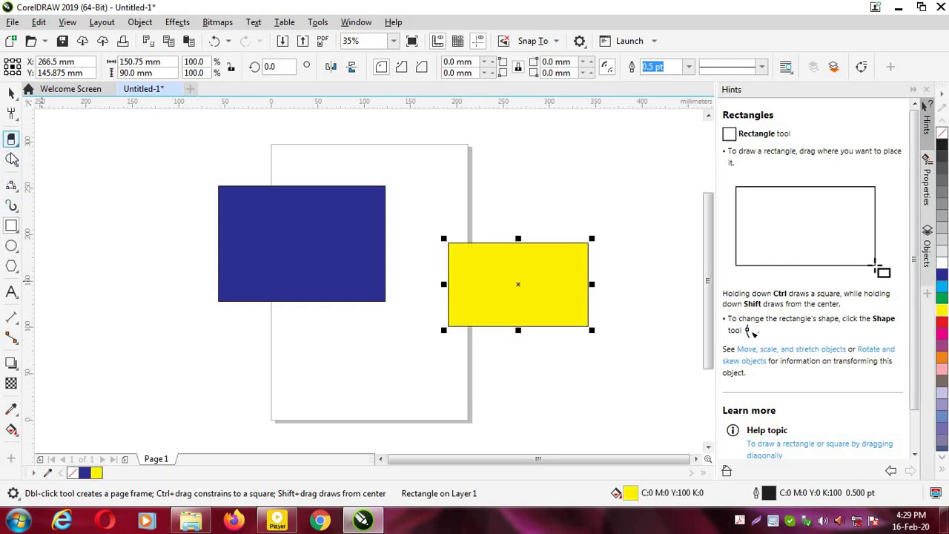
# Magnify and reduce the view of the two rectangles with the Zoom tool, ending at 18%
pyautogui.click(11, 160)
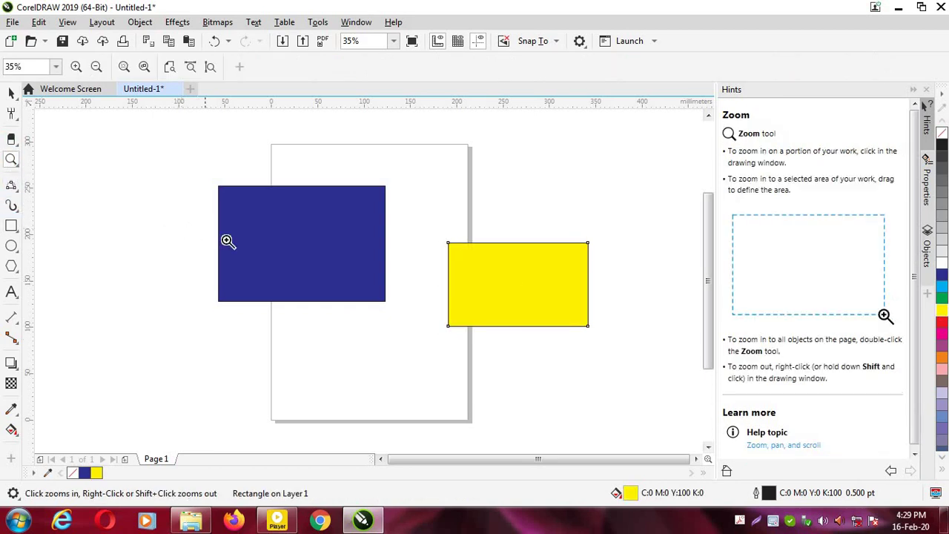
pyautogui.click(158, 228)
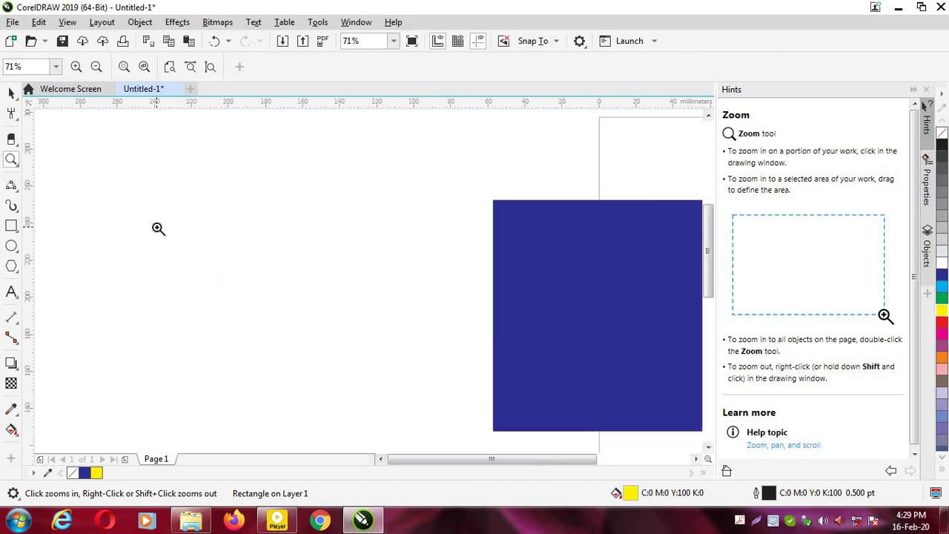
pyautogui.click(394, 244)
pyautogui.click(395, 244)
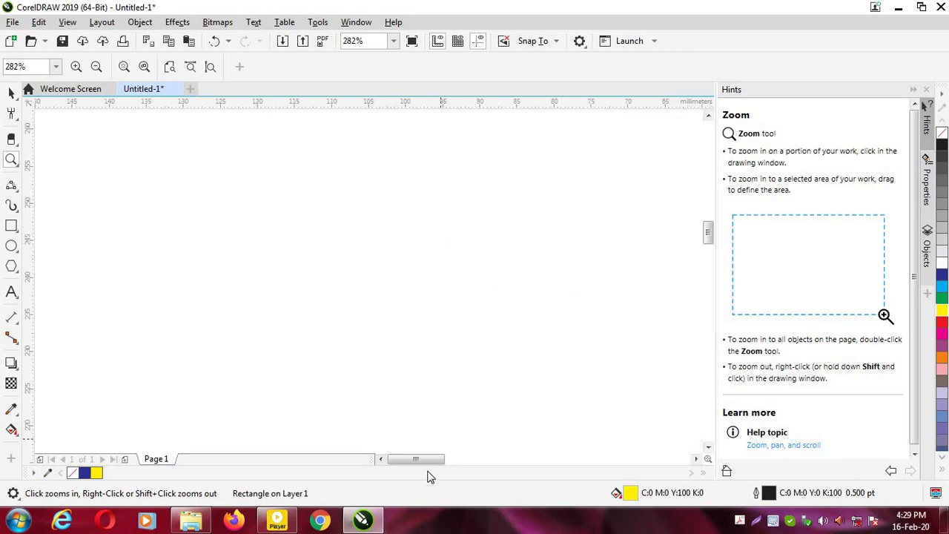
pyautogui.moveTo(429, 463); pyautogui.dragTo(522, 474)
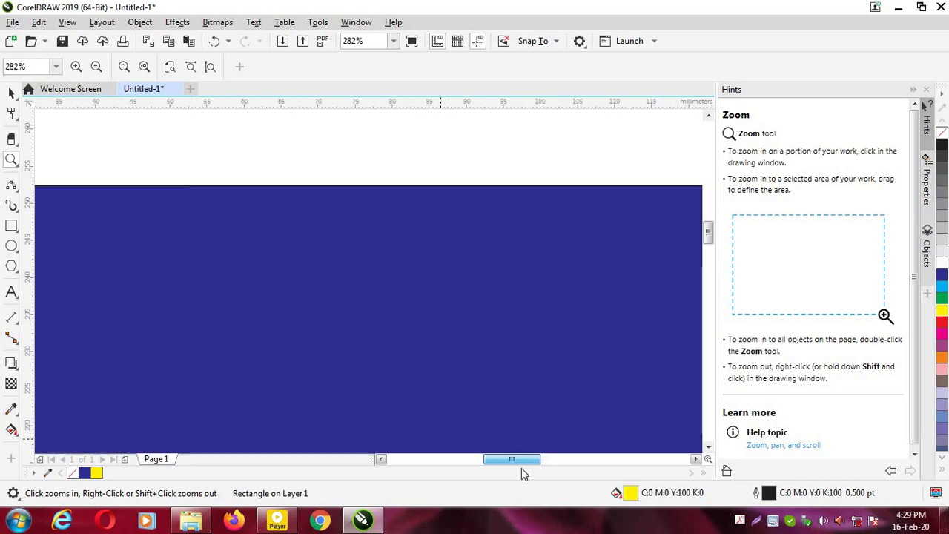
pyautogui.rightClick(424, 157)
pyautogui.rightClick(424, 157)
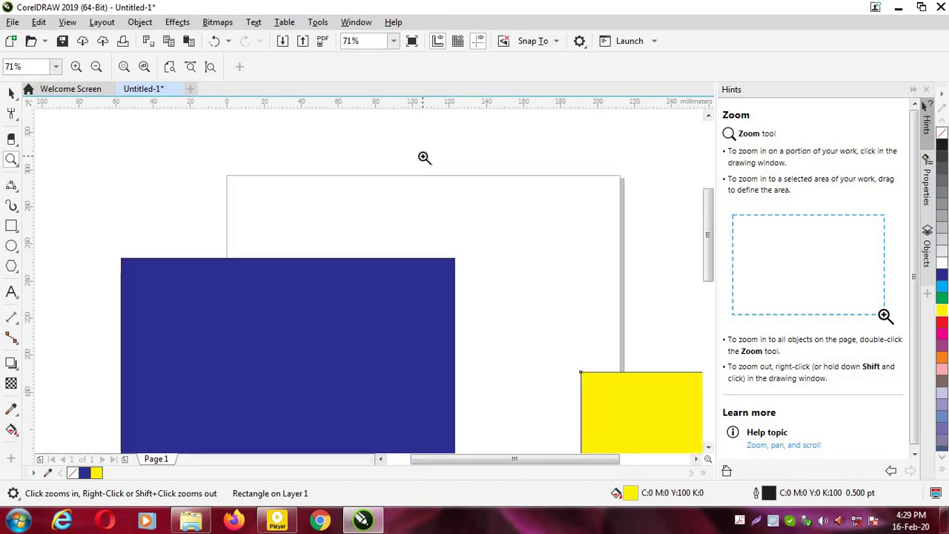
pyautogui.rightClick(424, 157)
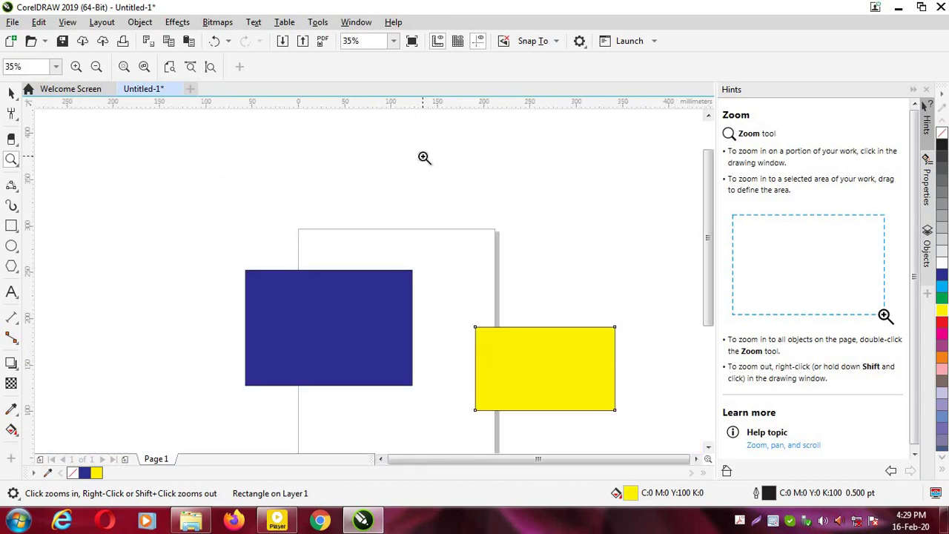
pyautogui.rightClick(416, 219)
pyautogui.rightClick(415, 219)
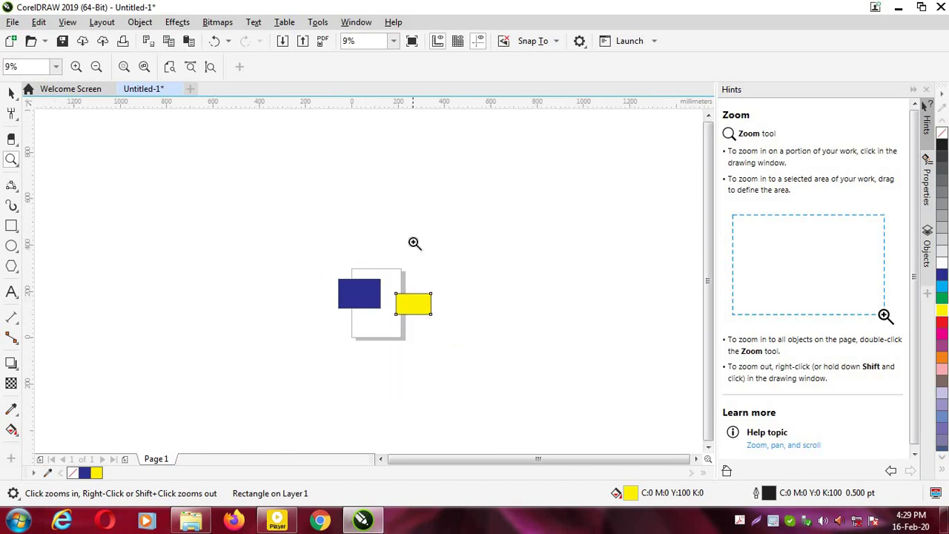
pyautogui.click(416, 244)
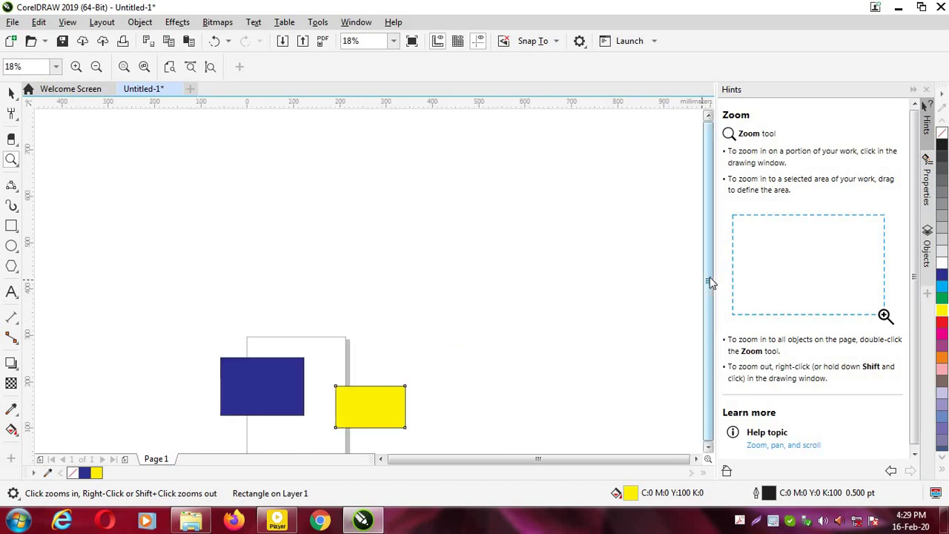
# Try the preset zoom levels 100%, 800% and To Fit, finishing with To Page
pyautogui.click(56, 67)
pyautogui.click(30, 175)
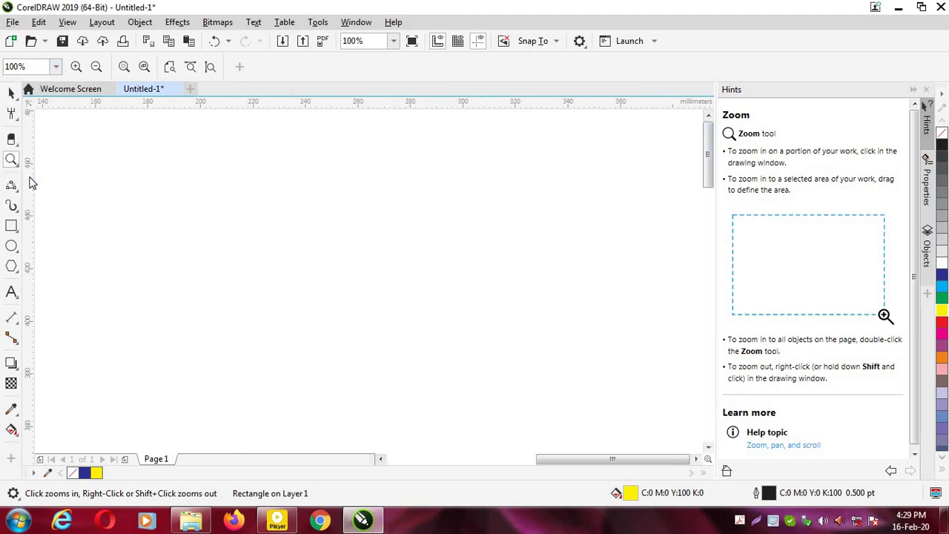
pyautogui.click(55, 67)
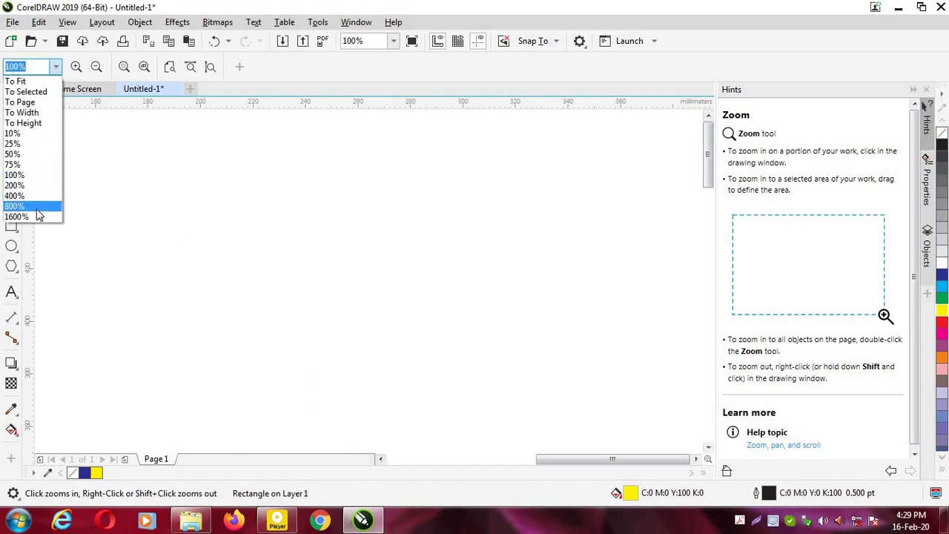
pyautogui.click(38, 209)
pyautogui.scroll(-4, 649, 194)
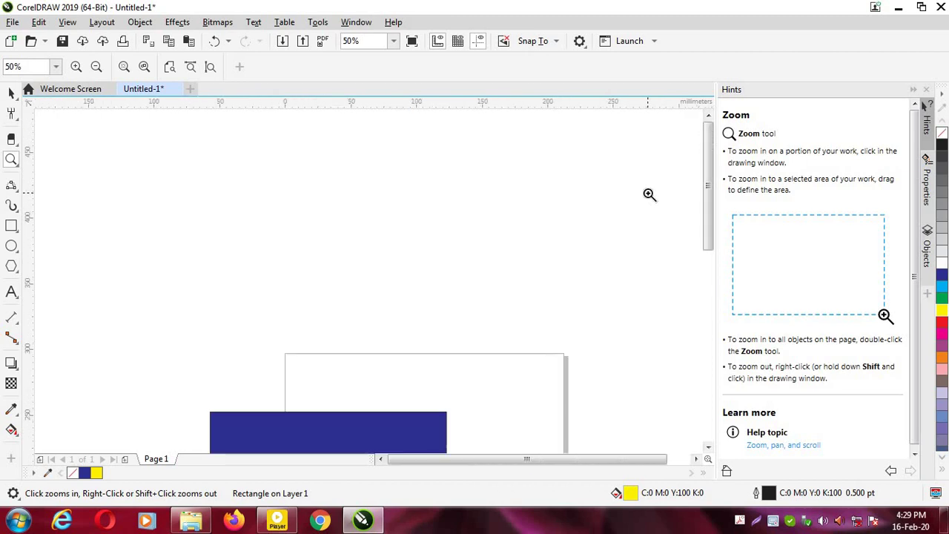
pyautogui.scroll(-4, 650, 195)
pyautogui.scroll(3, 649, 194)
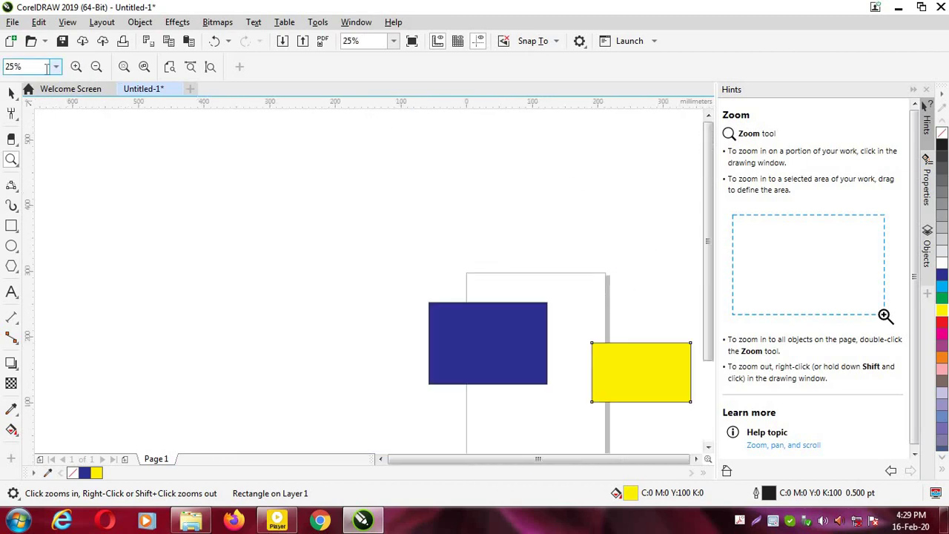
pyautogui.click(56, 67)
pyautogui.click(43, 81)
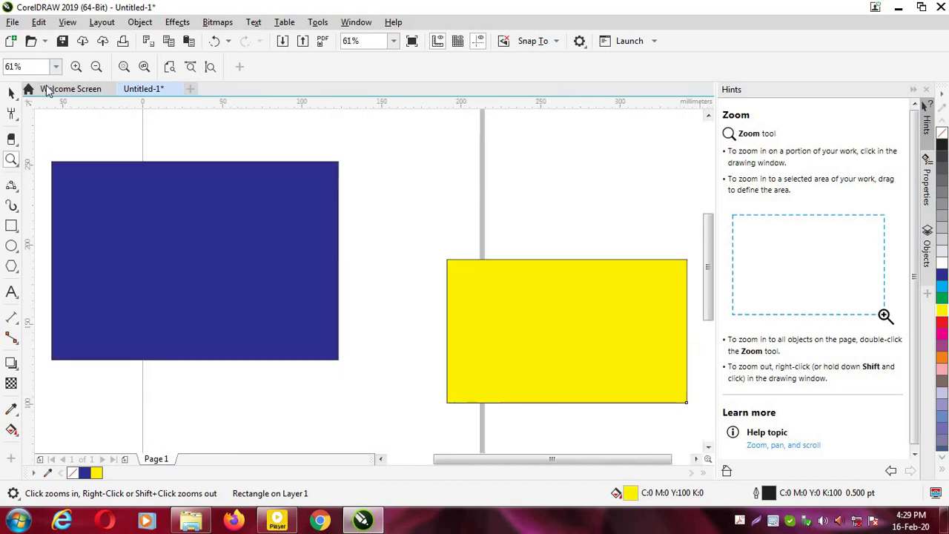
pyautogui.click(56, 66)
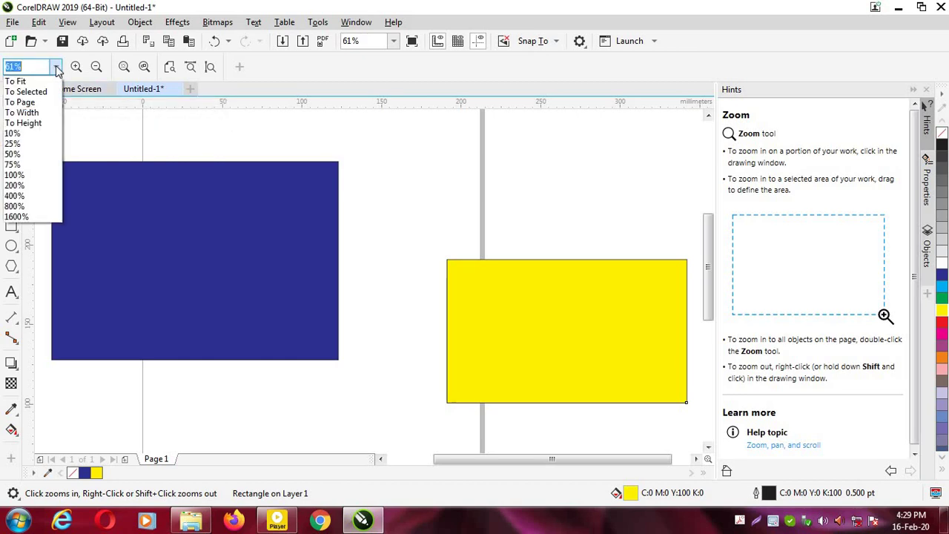
pyautogui.click(45, 100)
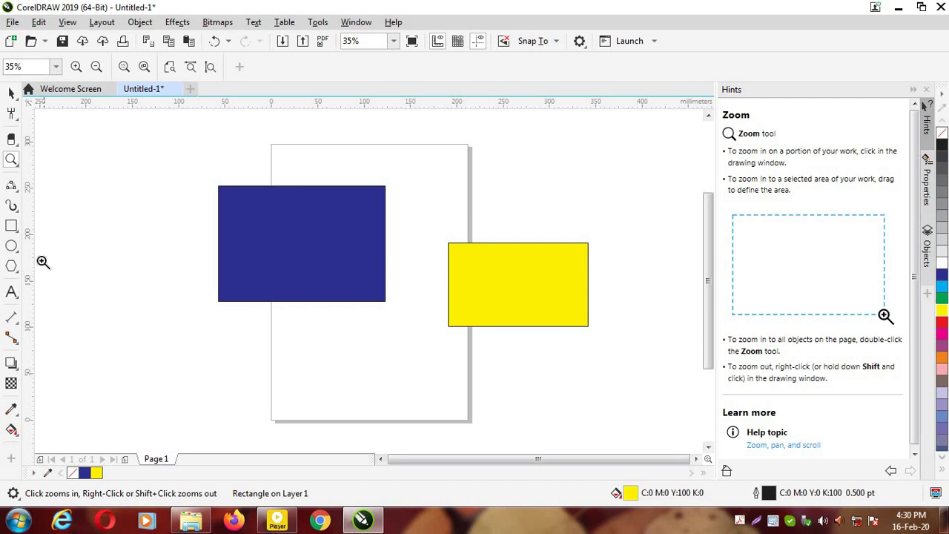
# Move the view around the page with the Pan tool
pyautogui.click(19, 168)
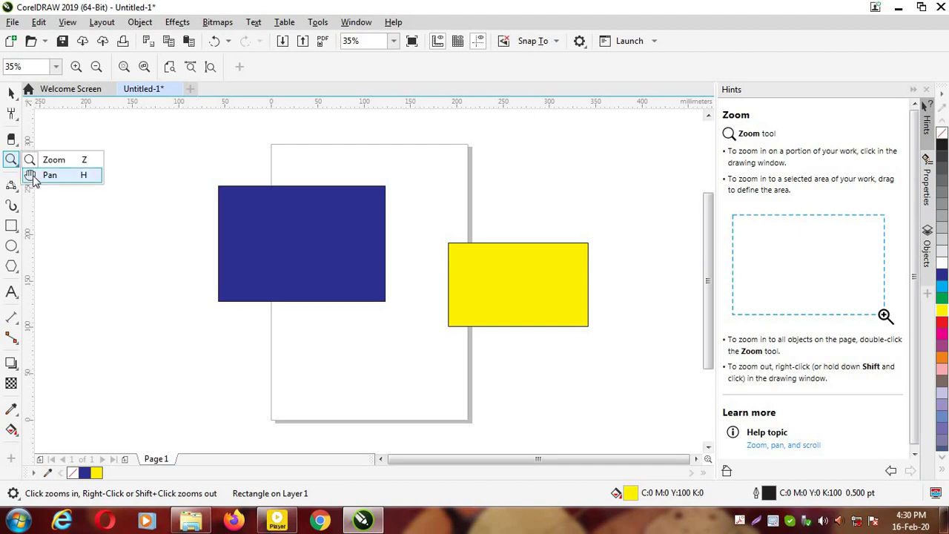
pyautogui.click(54, 176)
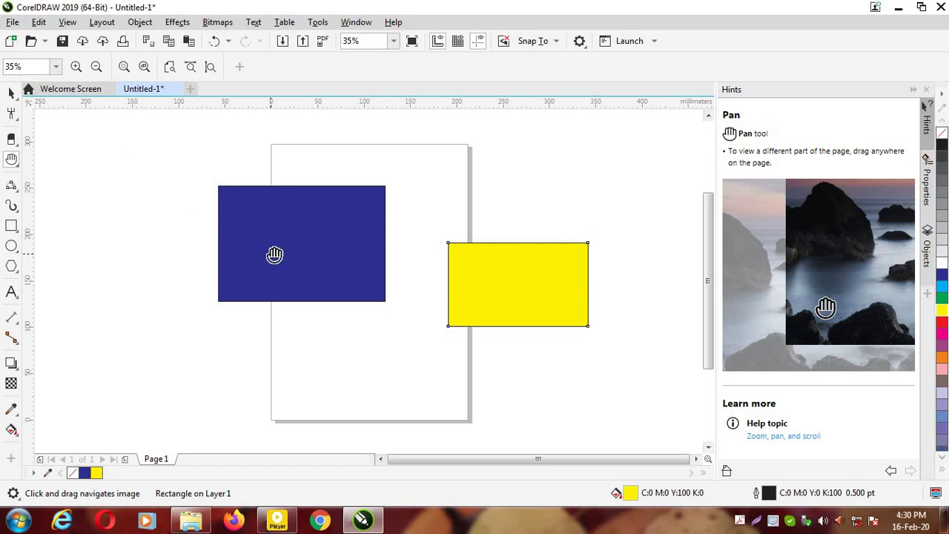
pyautogui.moveTo(271, 254); pyautogui.dragTo(222, 278)
pyautogui.moveTo(294, 267); pyautogui.dragTo(345, 242)
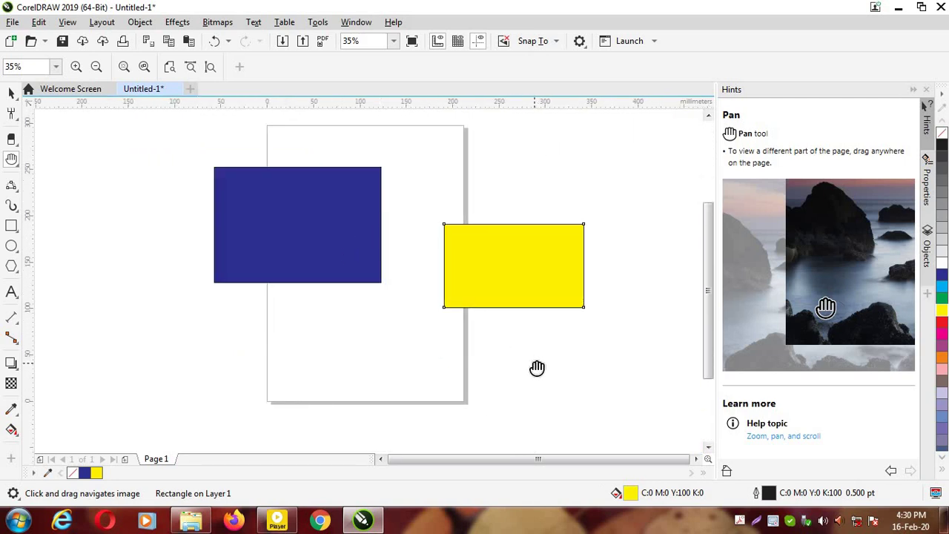
# Delete both the blue and the yellow rectangle from the drawing
pyautogui.click(17, 190)
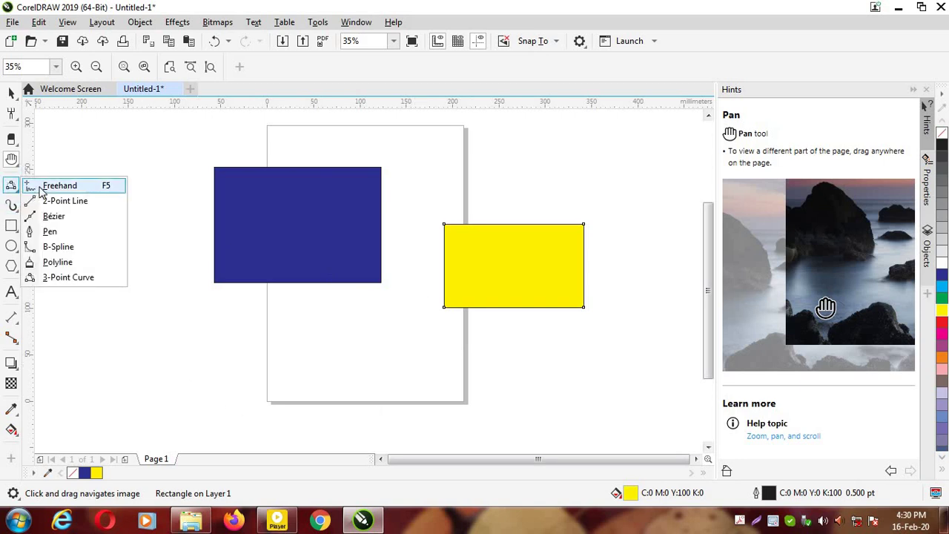
pyautogui.click(11, 93)
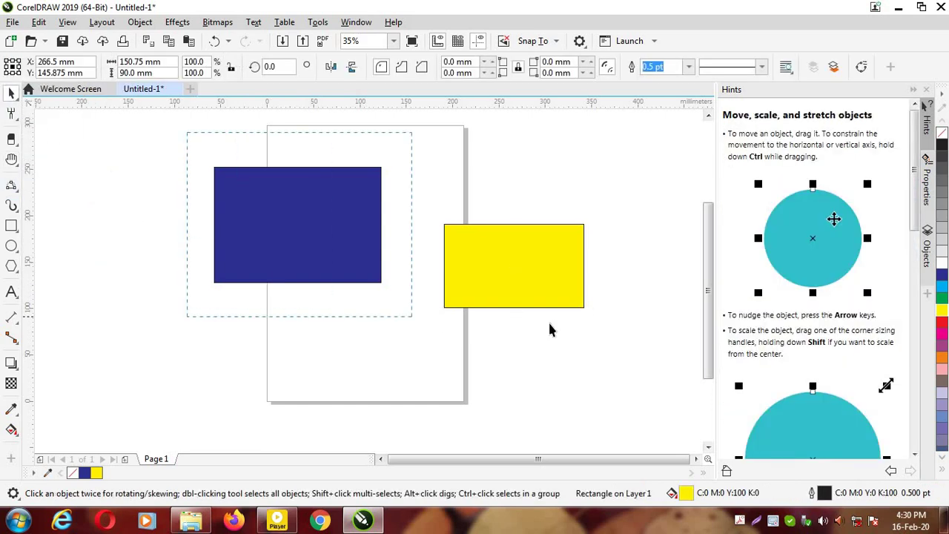
pyautogui.moveTo(550, 330); pyautogui.dragTo(629, 347)
pyautogui.press('Delete')
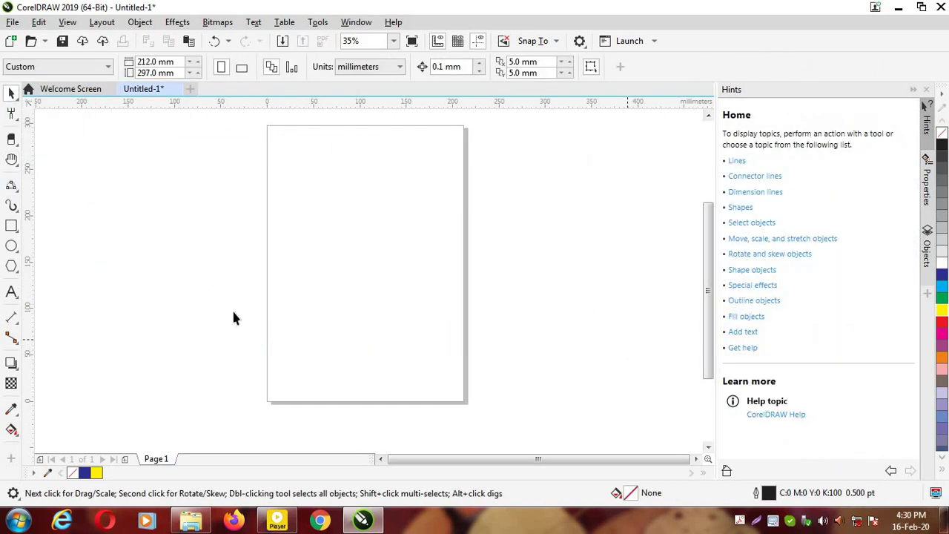
# Draw two closed Freehand curves, one about 471 by 274 mm across the page and one about 312 by 178 mm at its upper right
pyautogui.click(17, 190)
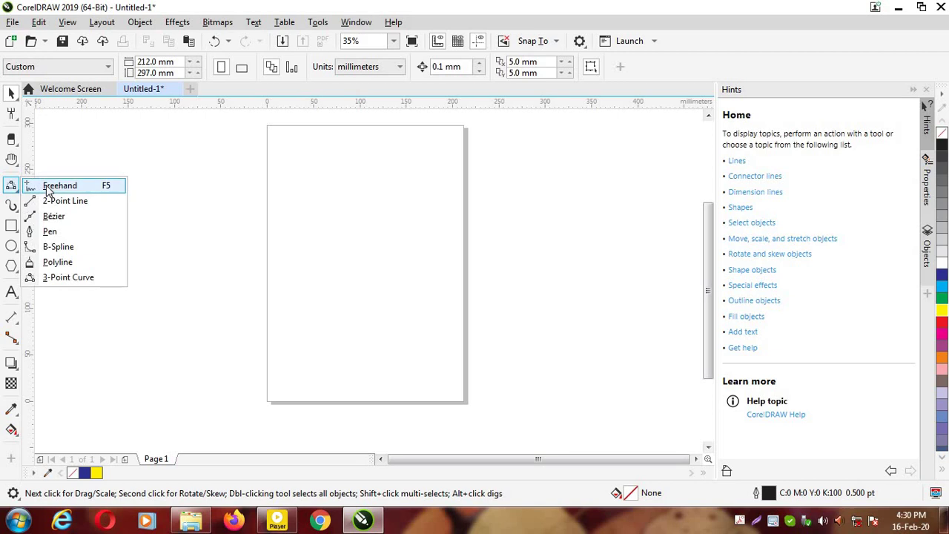
pyautogui.click(56, 185)
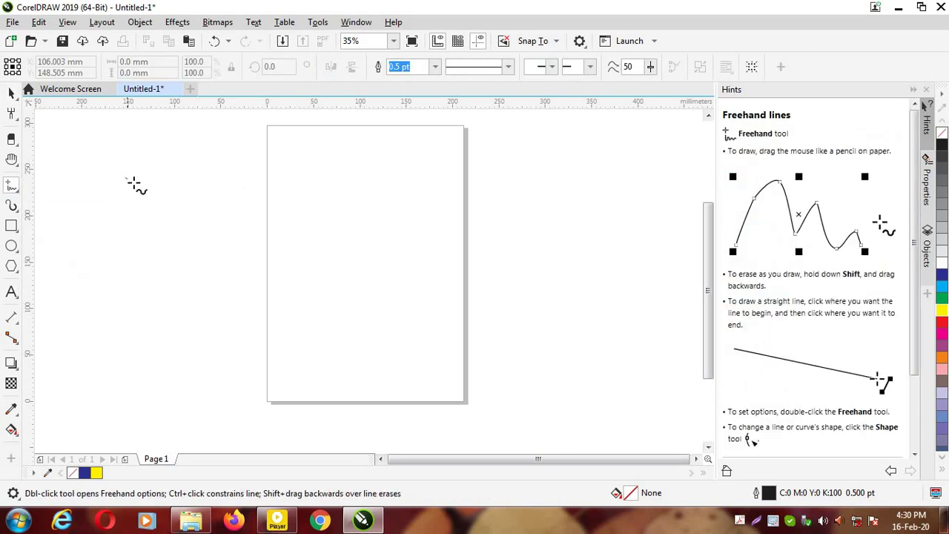
pyautogui.moveTo(128, 180)
pyautogui.mouseDown()
pyautogui.moveTo(194, 199)
pyautogui.moveTo(312, 184)
pyautogui.moveTo(343, 211)
pyautogui.moveTo(350, 239)
pyautogui.moveTo(341, 287)
pyautogui.moveTo(354, 310)
pyautogui.moveTo(387, 320)
pyautogui.moveTo(449, 254)
pyautogui.moveTo(483, 243)
pyautogui.moveTo(534, 282)
pyautogui.moveTo(543, 348)
pyautogui.moveTo(524, 384)
pyautogui.moveTo(480, 410)
pyautogui.moveTo(379, 432)
pyautogui.moveTo(285, 426)
pyautogui.moveTo(202, 393)
pyautogui.moveTo(124, 318)
pyautogui.moveTo(106, 268)
pyautogui.moveTo(127, 180)
pyautogui.mouseUp()
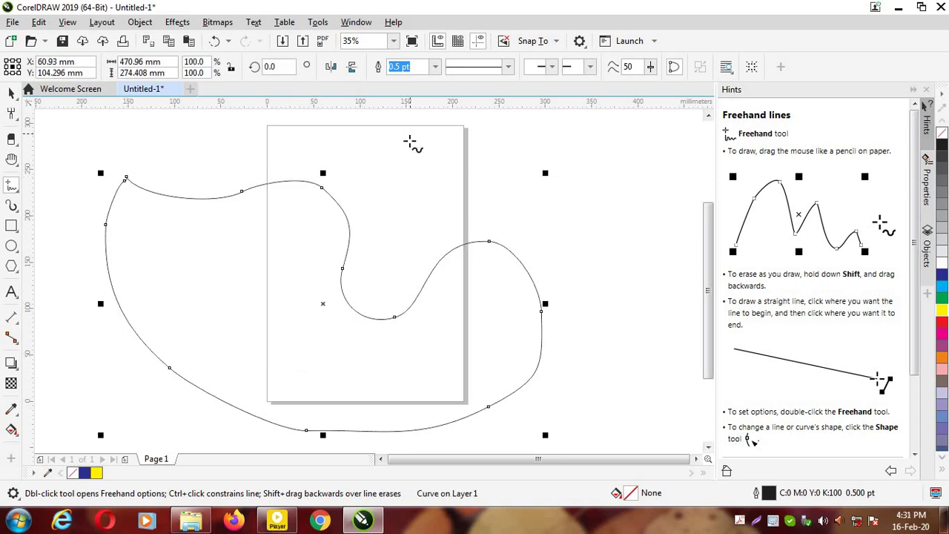
pyautogui.moveTo(409, 137)
pyautogui.mouseDown()
pyautogui.moveTo(524, 193)
pyautogui.moveTo(594, 197)
pyautogui.moveTo(589, 265)
pyautogui.moveTo(686, 244)
pyautogui.moveTo(572, 136)
pyautogui.moveTo(427, 121)
pyautogui.moveTo(410, 136)
pyautogui.mouseUp()
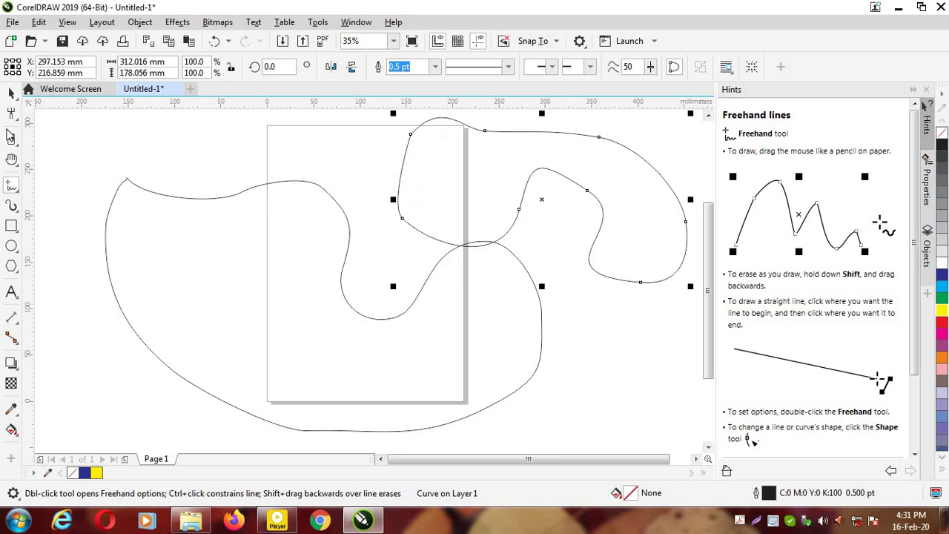
# Fill the larger freehand shape with green, give it a blue 12 pt outline, and deselect it
pyautogui.click(12, 92)
pyautogui.moveTo(81, 126); pyautogui.dragTo(117, 229)
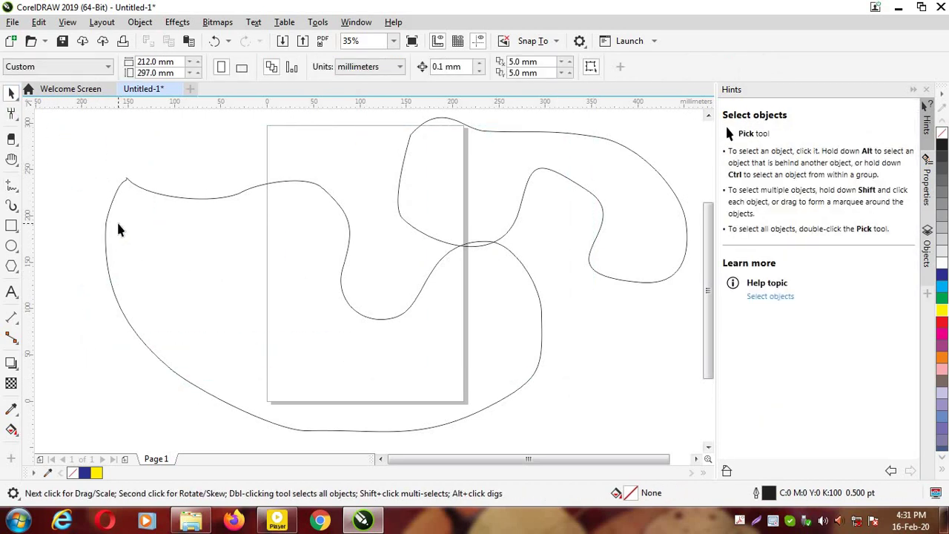
pyautogui.click(164, 196)
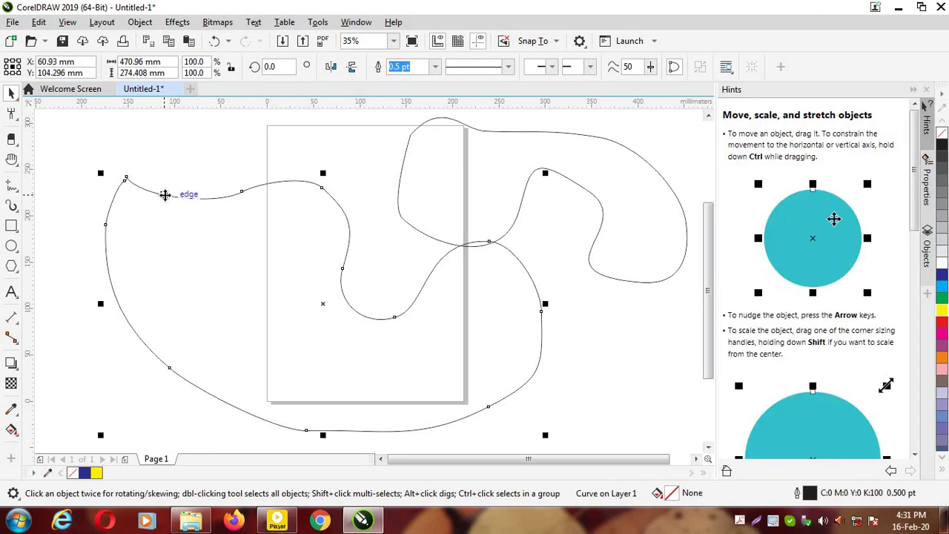
pyautogui.click(943, 297)
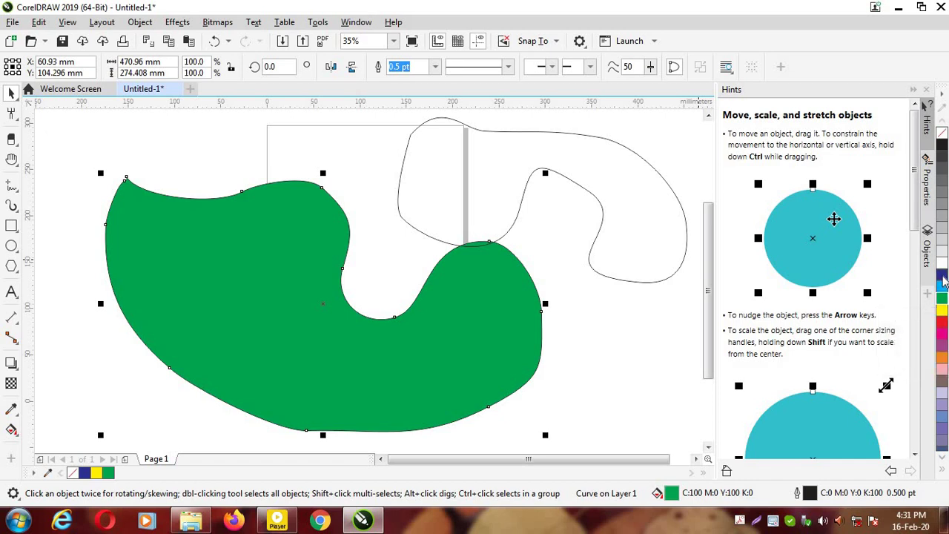
pyautogui.rightClick(944, 277)
pyautogui.click(435, 67)
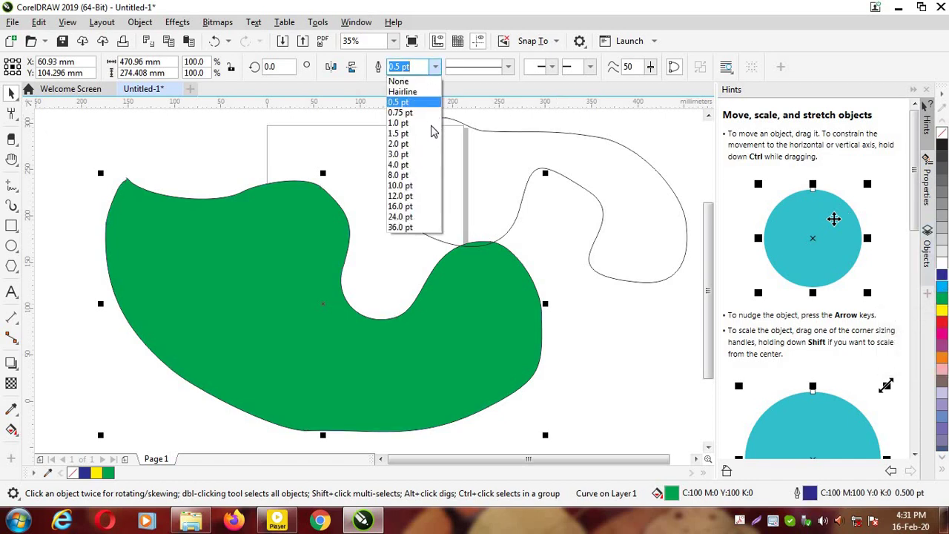
pyautogui.click(412, 198)
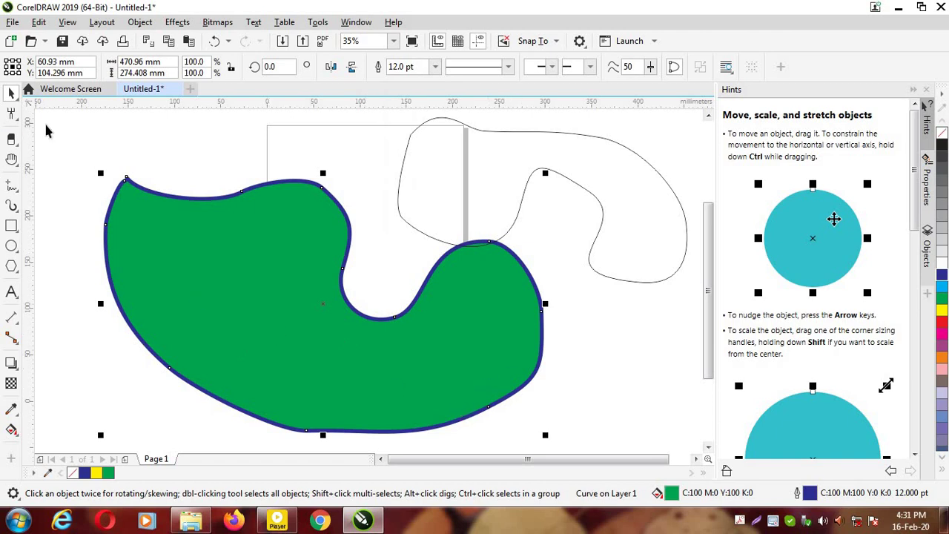
pyautogui.moveTo(51, 127); pyautogui.dragTo(561, 407)
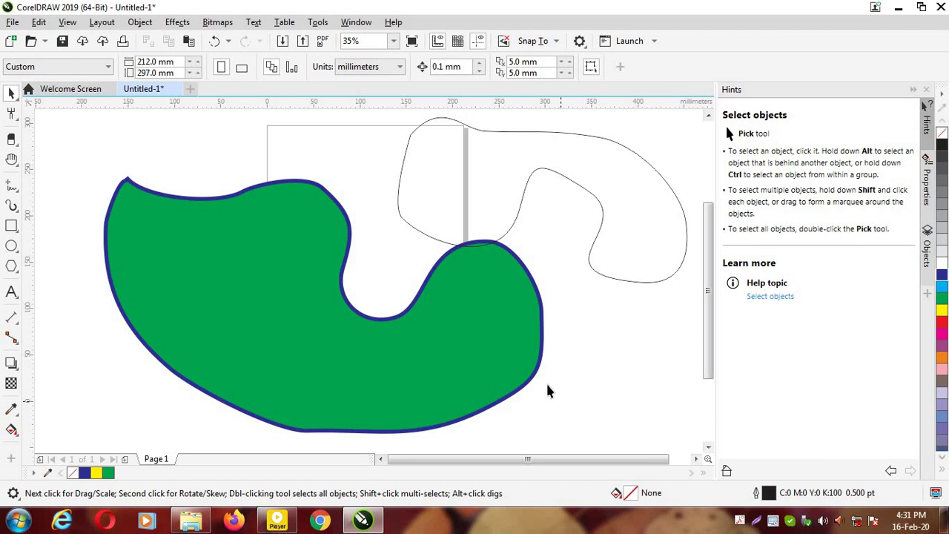
# Delete both freehand shapes, the green filled one and the unfilled one, from the drawing
pyautogui.click(504, 361)
pyautogui.press('Delete')
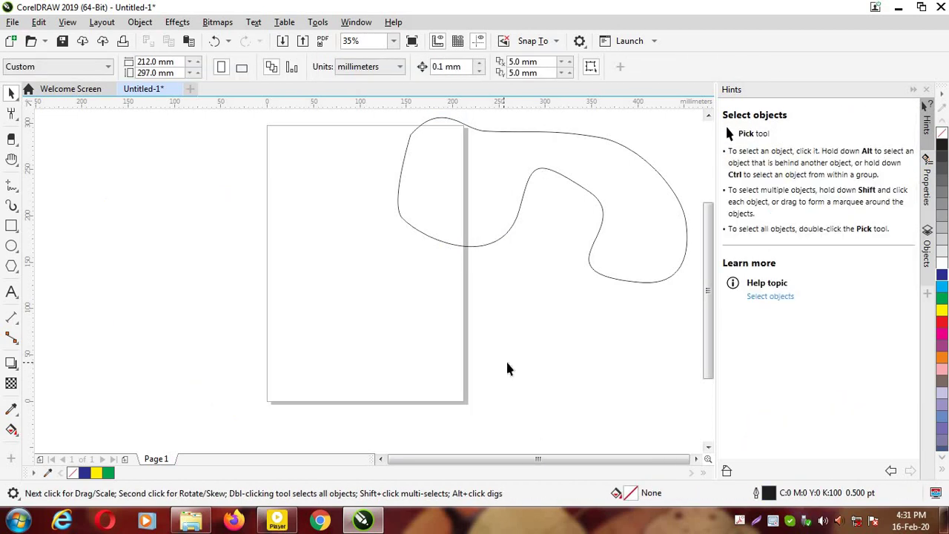
pyautogui.click(488, 244)
pyautogui.press('Delete')
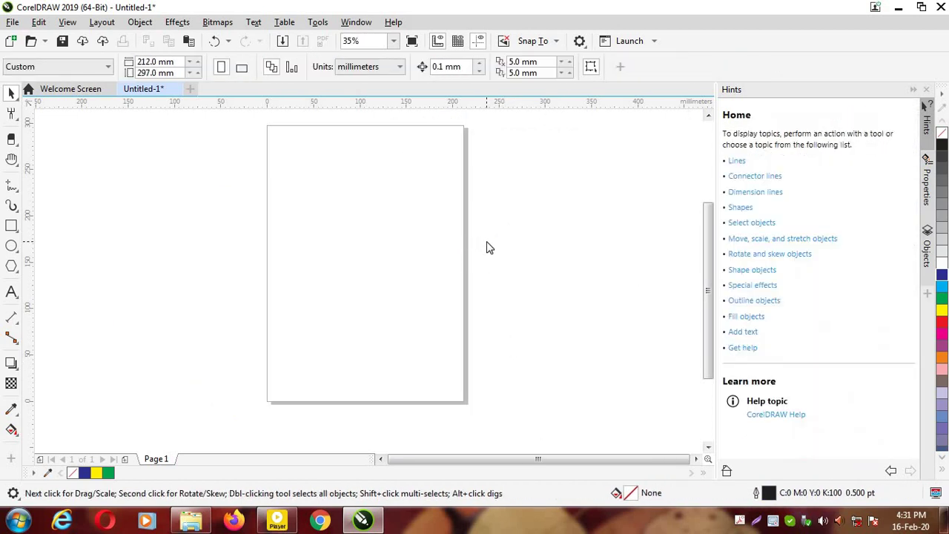
# Draw a nearly horizontal 2-Point Line about 402 mm long across the upper part of the page
pyautogui.click(14, 188)
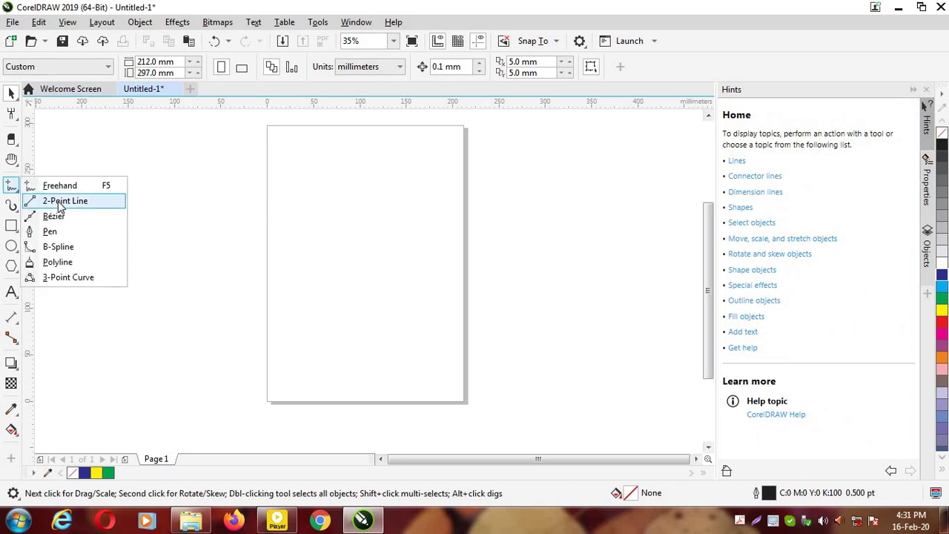
pyautogui.click(64, 202)
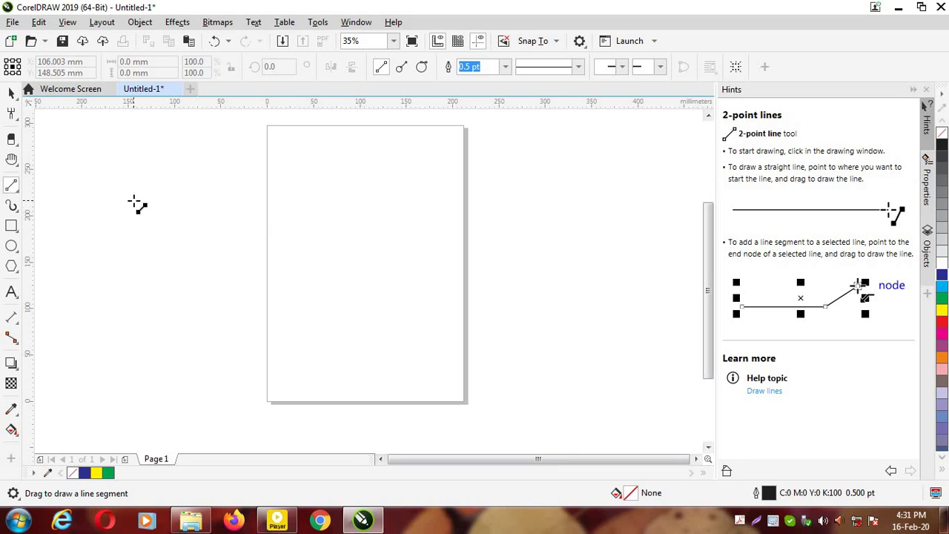
pyautogui.moveTo(133, 200); pyautogui.dragTo(509, 200)
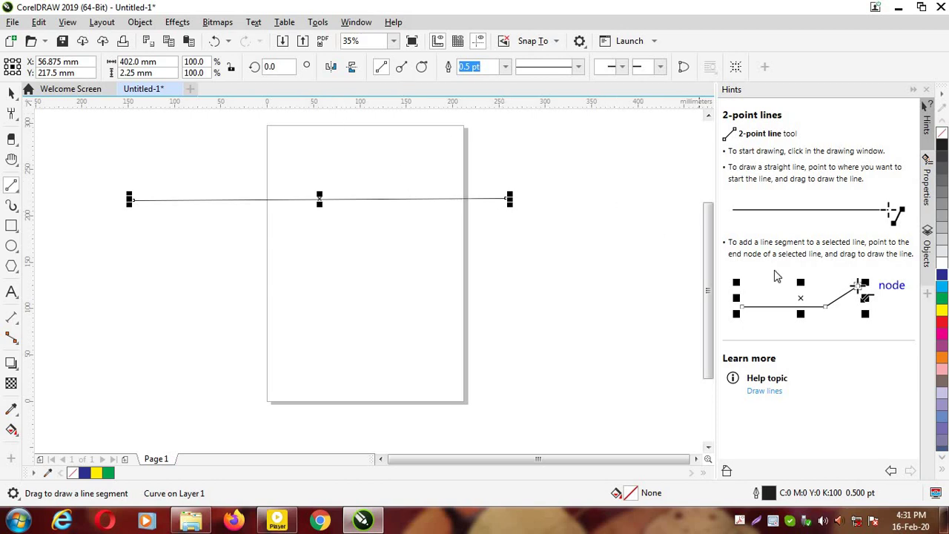
# Give the line a green fill colour and a green outline 24 pt wide
pyautogui.click(941, 300)
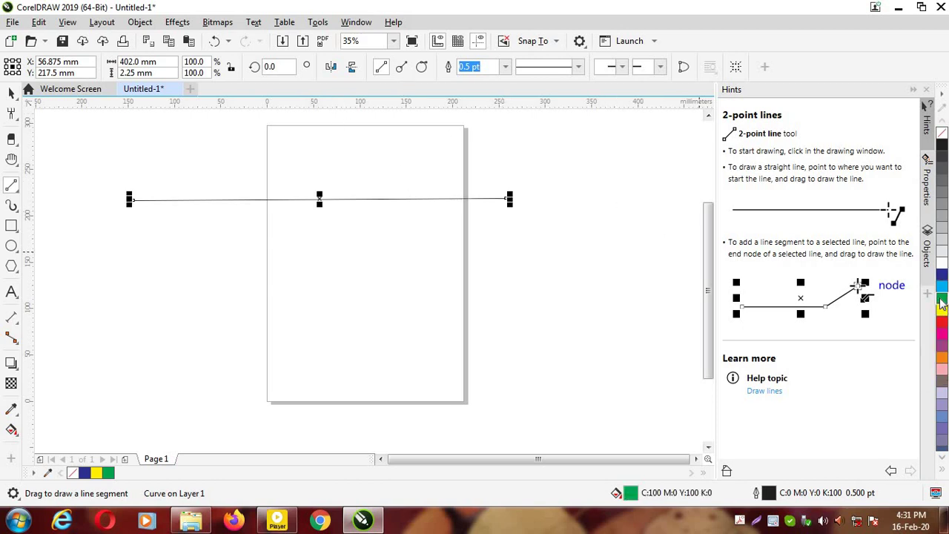
pyautogui.rightClick(941, 299)
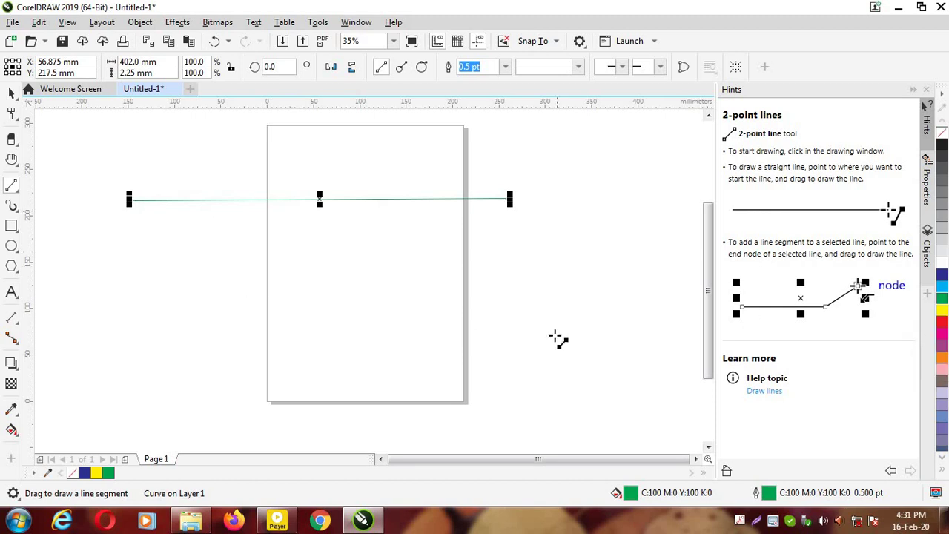
pyautogui.click(505, 67)
pyautogui.click(470, 217)
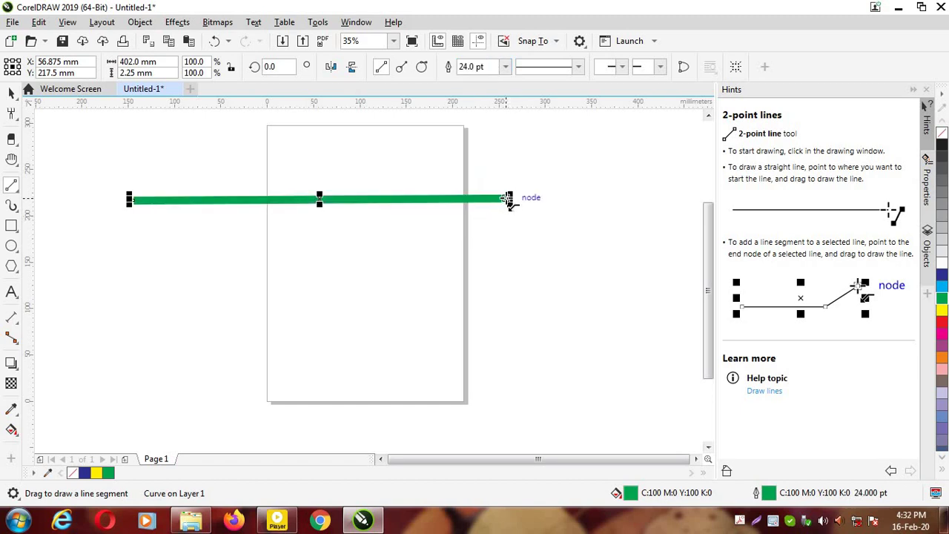
# Extend the green line into a closed four-sided shape about 412 by 247 mm, and draw a triangle about 163 by 143 mm beside it
pyautogui.moveTo(508, 198); pyautogui.dragTo(126, 381)
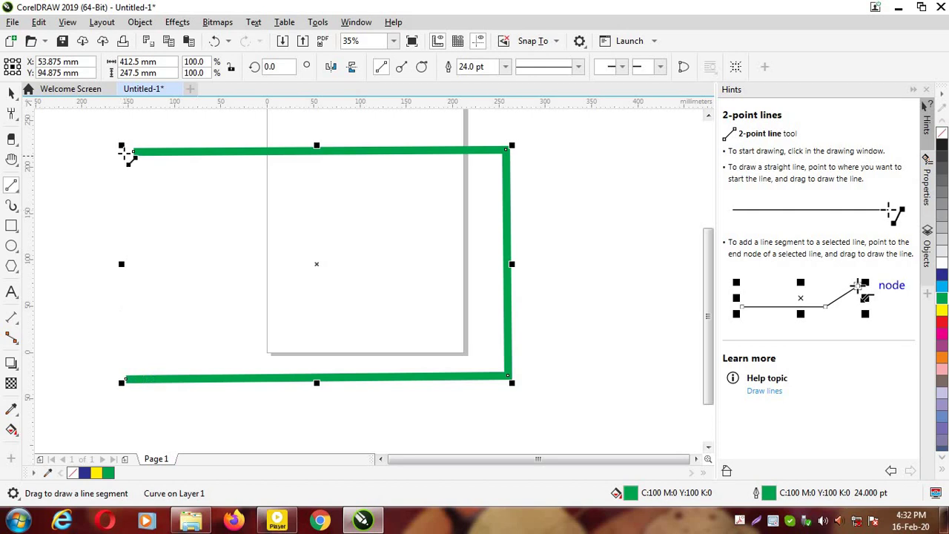
pyautogui.moveTo(131, 152); pyautogui.dragTo(122, 382)
pyautogui.moveTo(615, 148)
pyautogui.mouseDown()
pyautogui.moveTo(534, 281)
pyautogui.moveTo(693, 281)
pyautogui.moveTo(612, 144)
pyautogui.mouseUp()
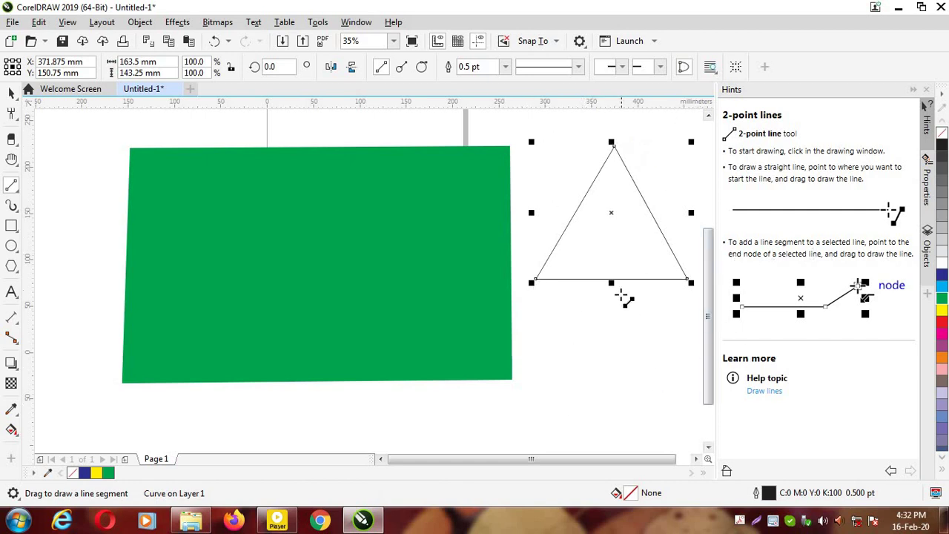
# Fill the triangle with cyan and give it a blue 16 pt outline
pyautogui.click(941, 289)
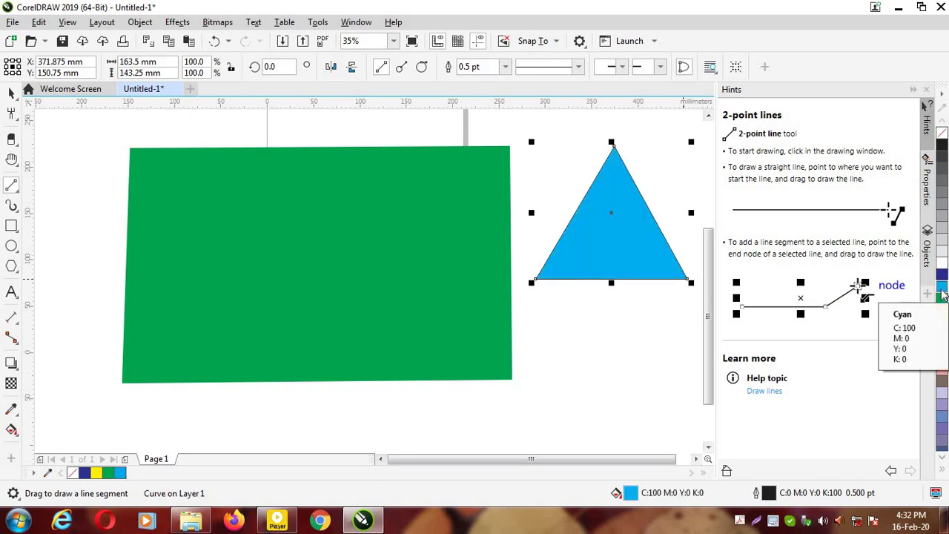
pyautogui.rightClick(942, 275)
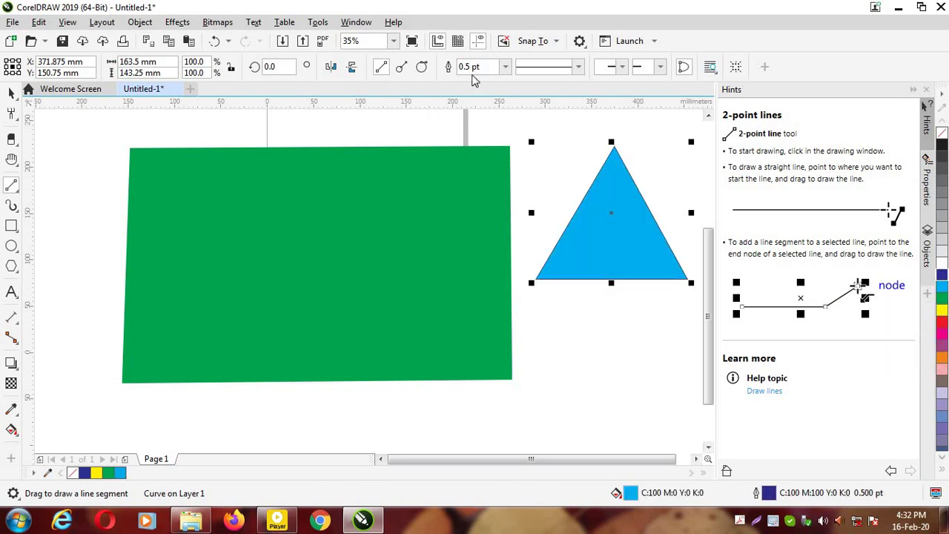
pyautogui.click(505, 68)
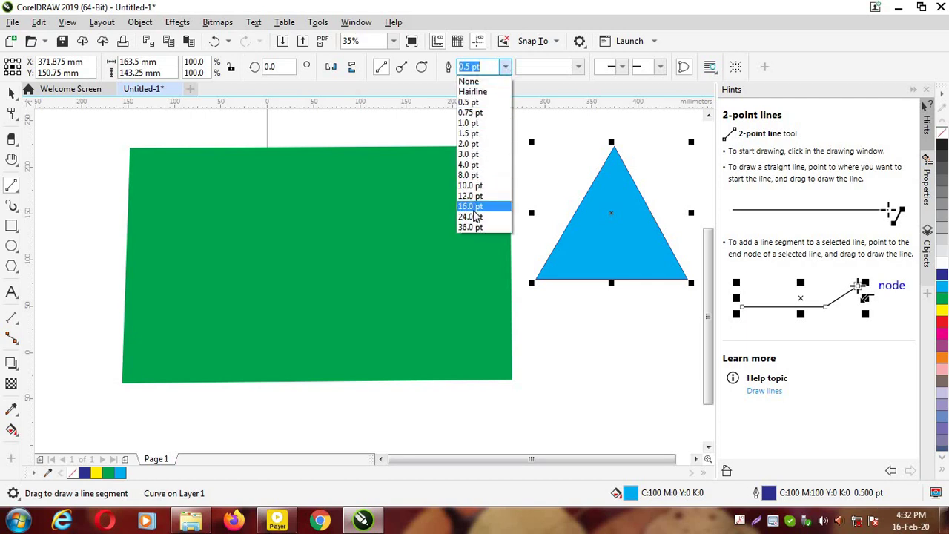
pyautogui.click(475, 208)
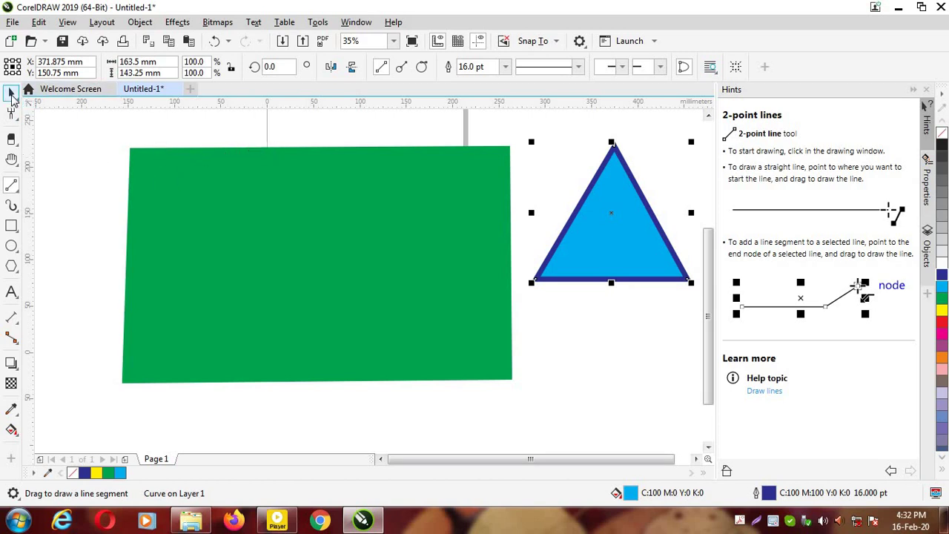
# Delete the blue-outlined triangle and the green four-sided shape from the drawing
pyautogui.click(11, 92)
pyautogui.moveTo(72, 123); pyautogui.dragTo(675, 381)
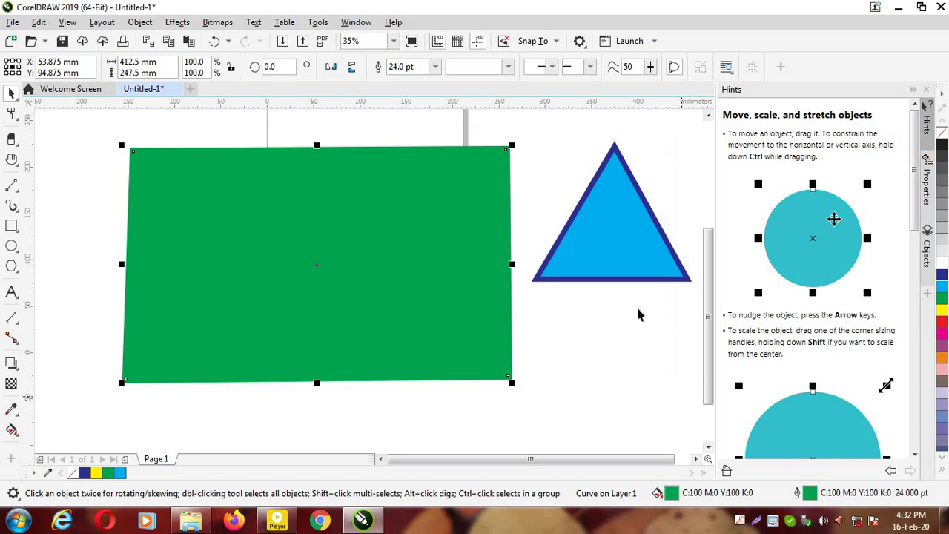
pyautogui.click(619, 215)
pyautogui.press('Delete')
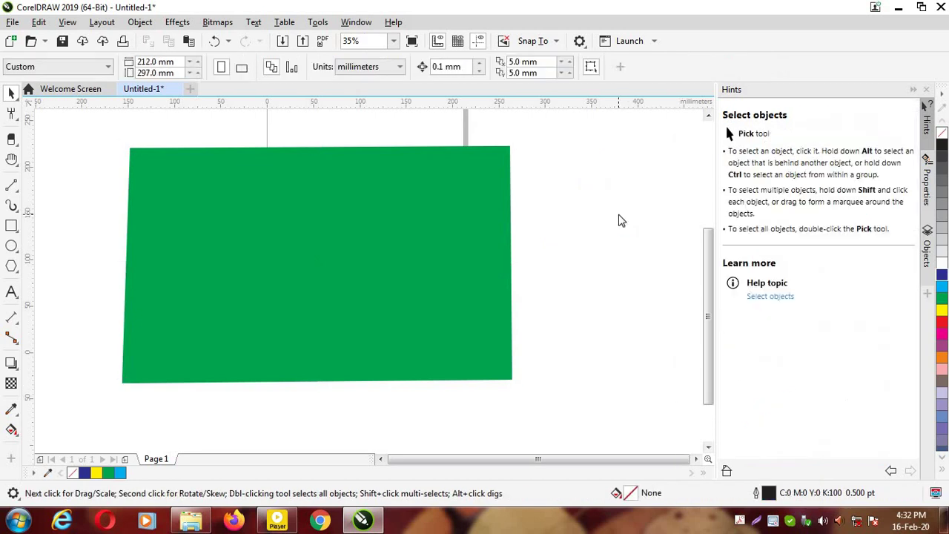
pyautogui.click(326, 254)
pyautogui.press('Delete')
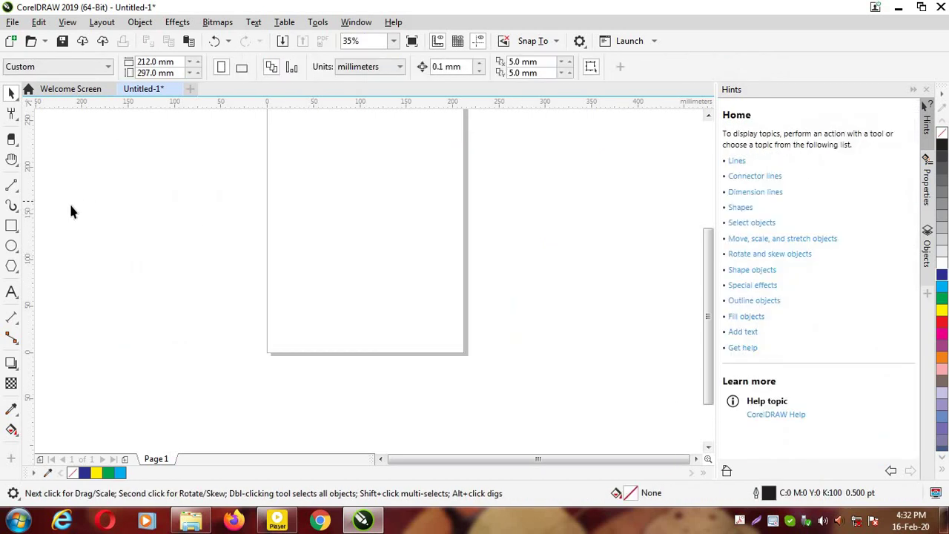
# Draw a closed, curved Bézier shape about 418 by 274 mm across the lower part of the page
pyautogui.click(11, 186)
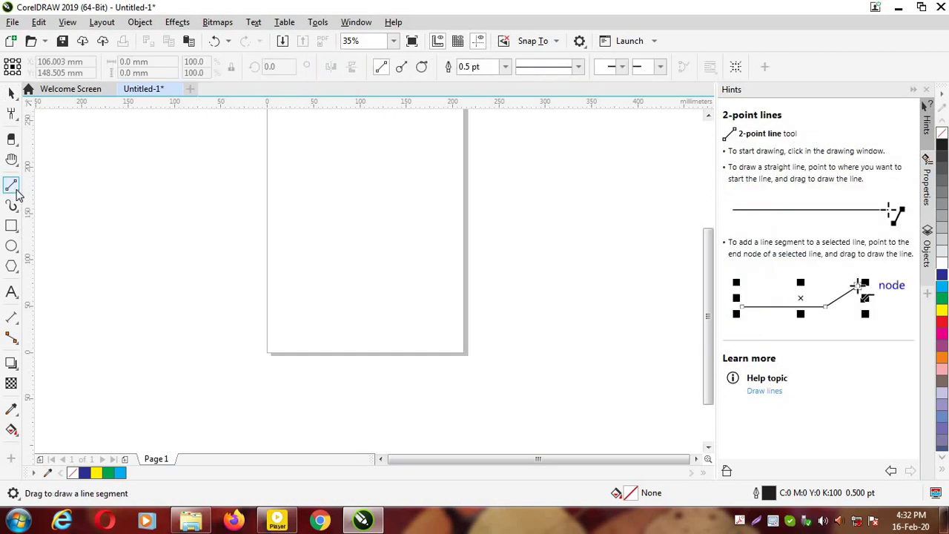
pyautogui.click(18, 191)
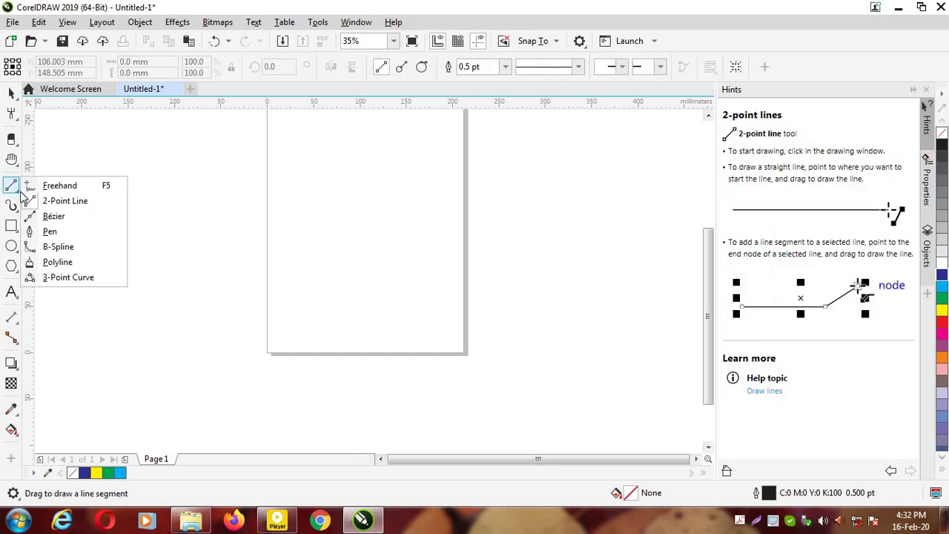
pyautogui.click(59, 217)
pyautogui.click(181, 176)
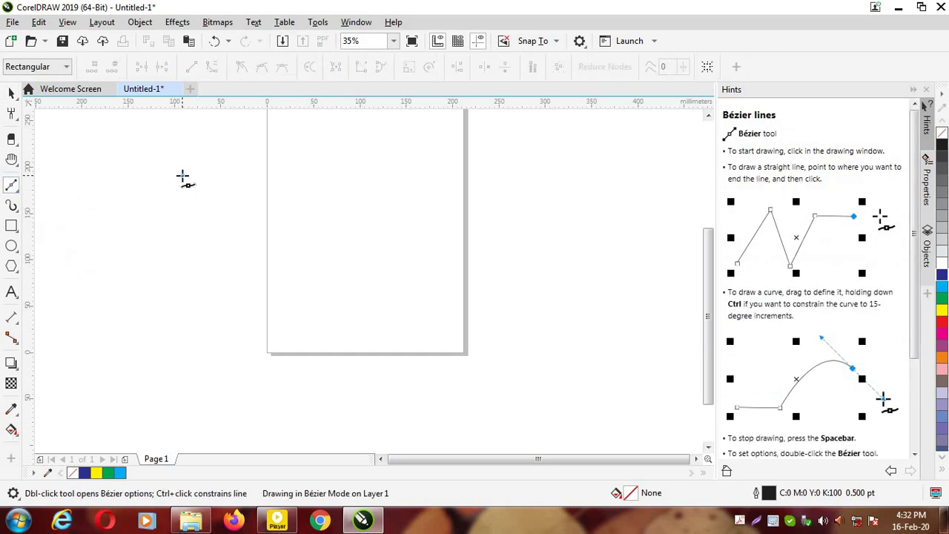
pyautogui.moveTo(275, 253); pyautogui.dragTo(397, 269)
pyautogui.moveTo(352, 293); pyautogui.dragTo(371, 362)
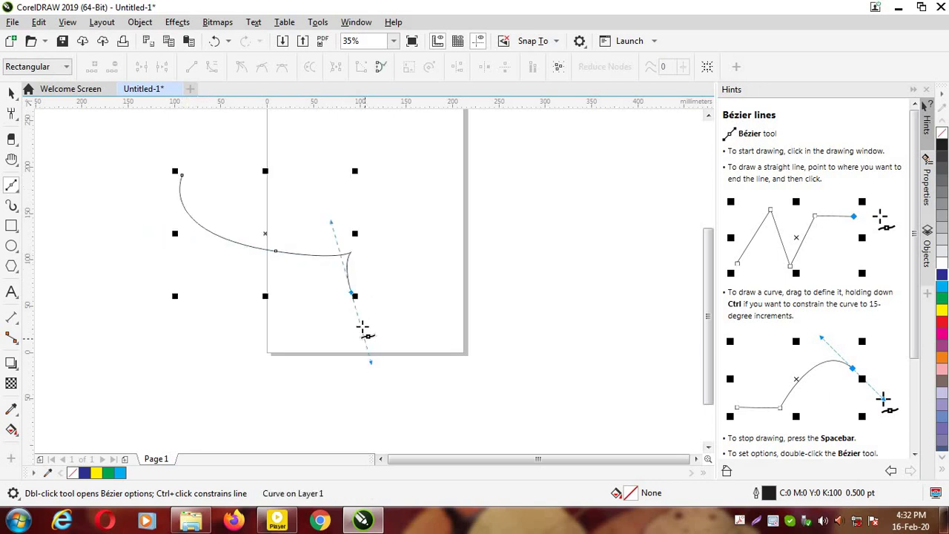
pyautogui.moveTo(412, 310); pyautogui.dragTo(502, 303)
pyautogui.moveTo(502, 357); pyautogui.dragTo(535, 398)
pyautogui.moveTo(394, 428); pyautogui.dragTo(335, 428)
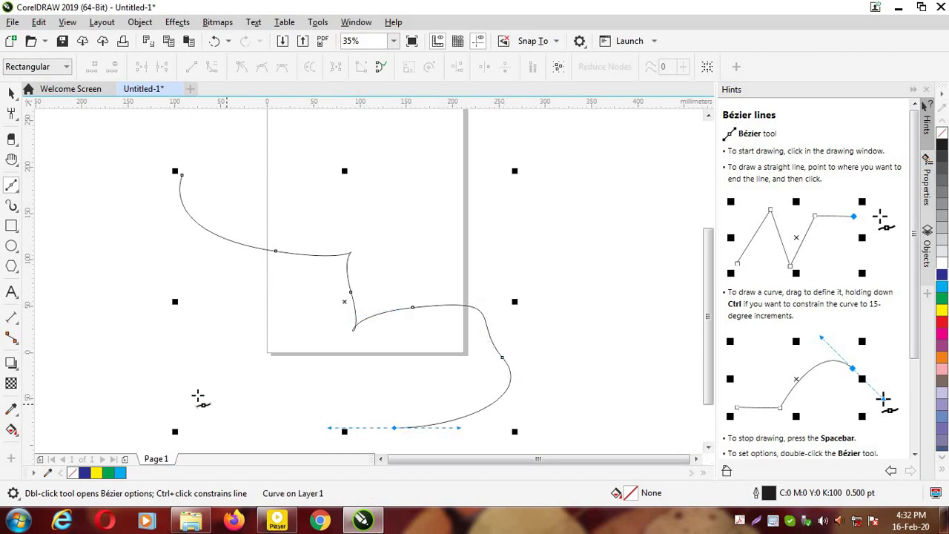
pyautogui.moveTo(186, 390); pyautogui.dragTo(173, 355)
pyautogui.moveTo(125, 294); pyautogui.dragTo(117, 234)
pyautogui.moveTo(142, 199); pyautogui.dragTo(188, 176)
pyautogui.click(188, 176)
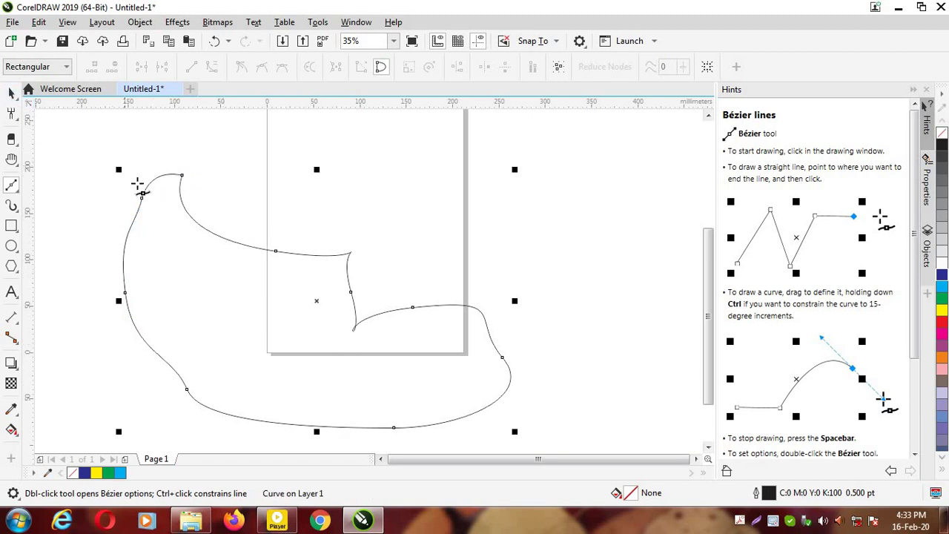
# Fill the Bézier shape with cyan and colour its outline blue
pyautogui.scroll(-2, 215, 231)
pyautogui.scroll(2, 218, 233)
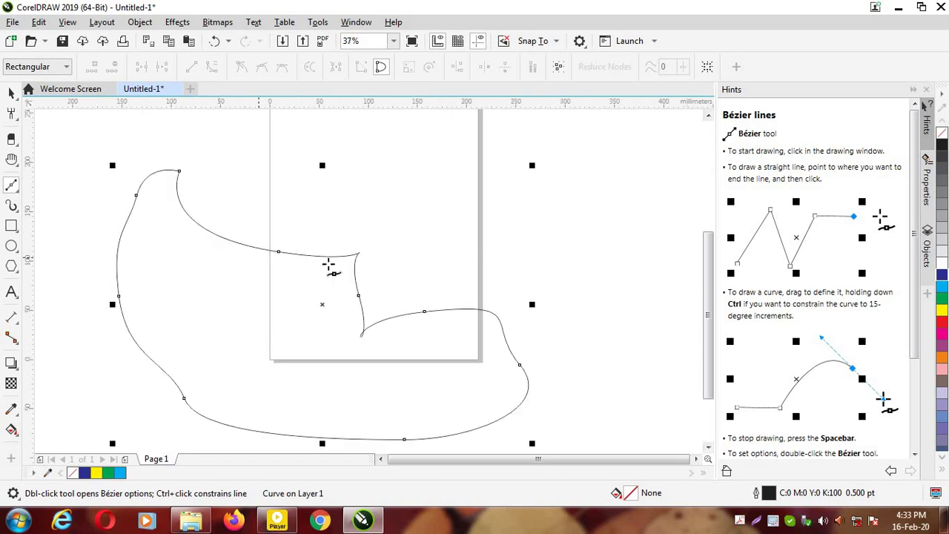
pyautogui.click(942, 289)
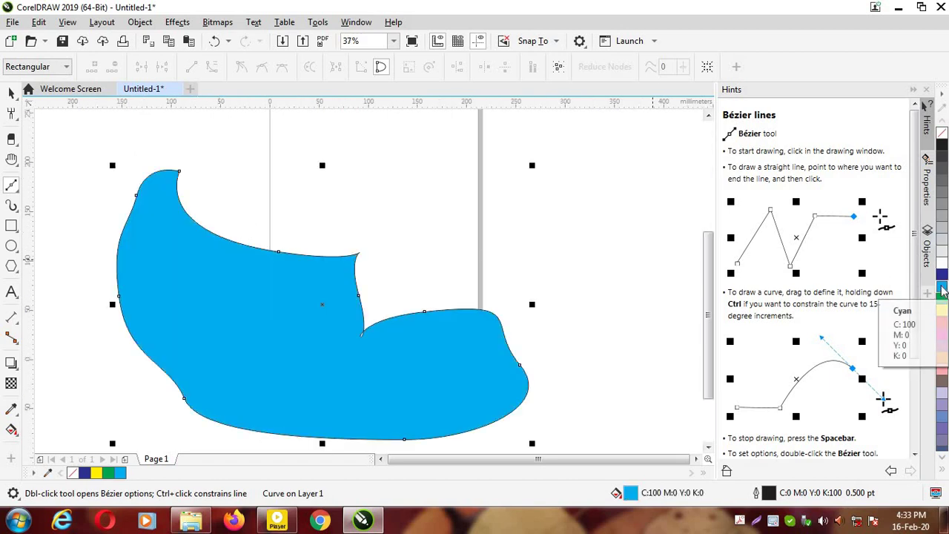
pyautogui.rightClick(941, 277)
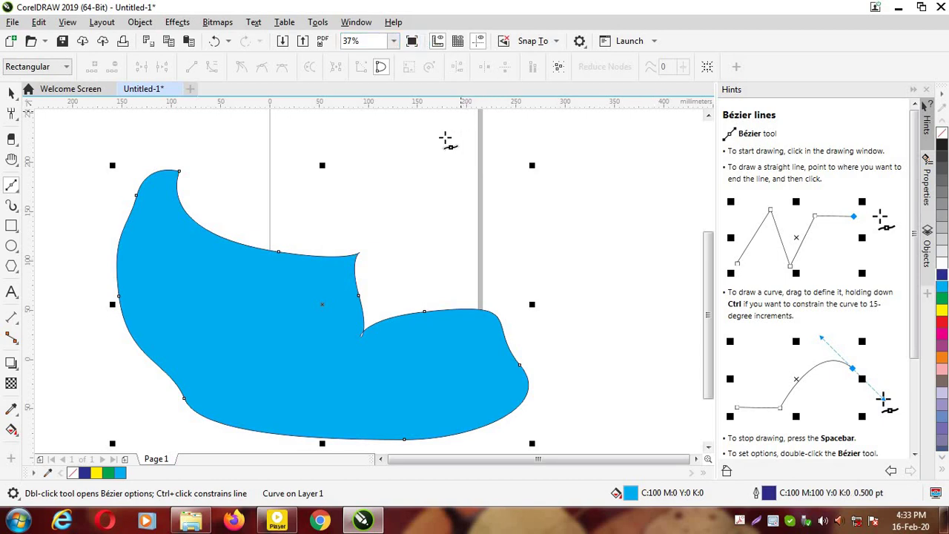
# Delete the cyan Bézier shape from the drawing
pyautogui.click(11, 93)
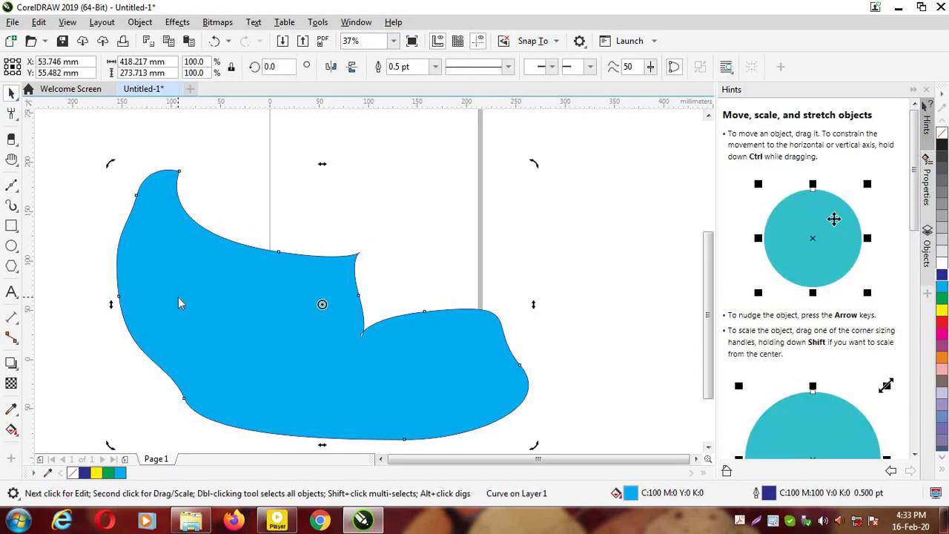
pyautogui.click(178, 301)
pyautogui.press('Delete')
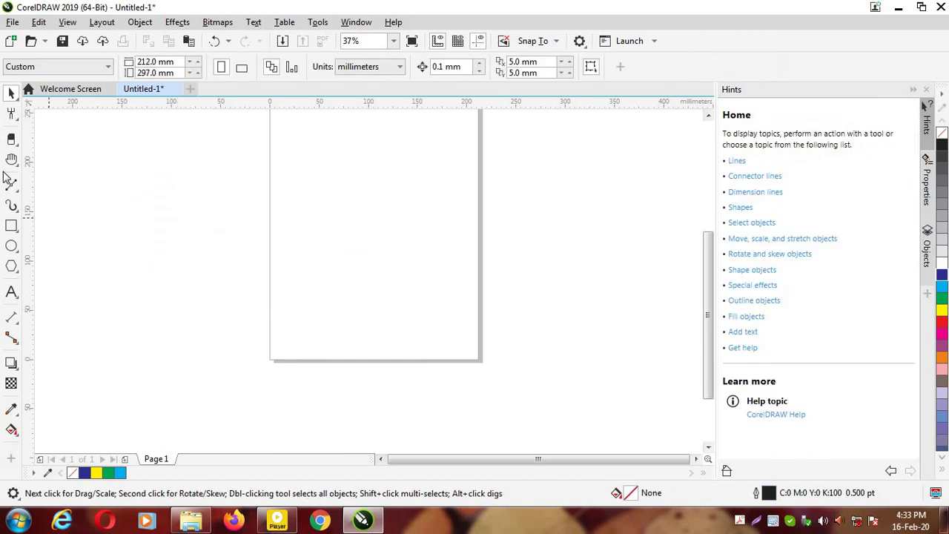
# Draw a closed, curved shape about 254 by 223 mm over the page's left edge with the Pen tool
pyautogui.click(17, 191)
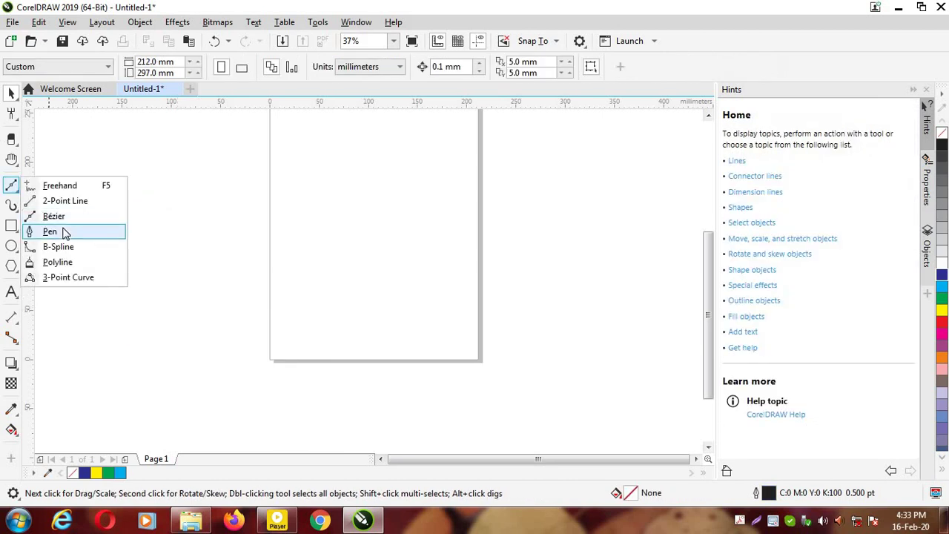
pyautogui.click(49, 232)
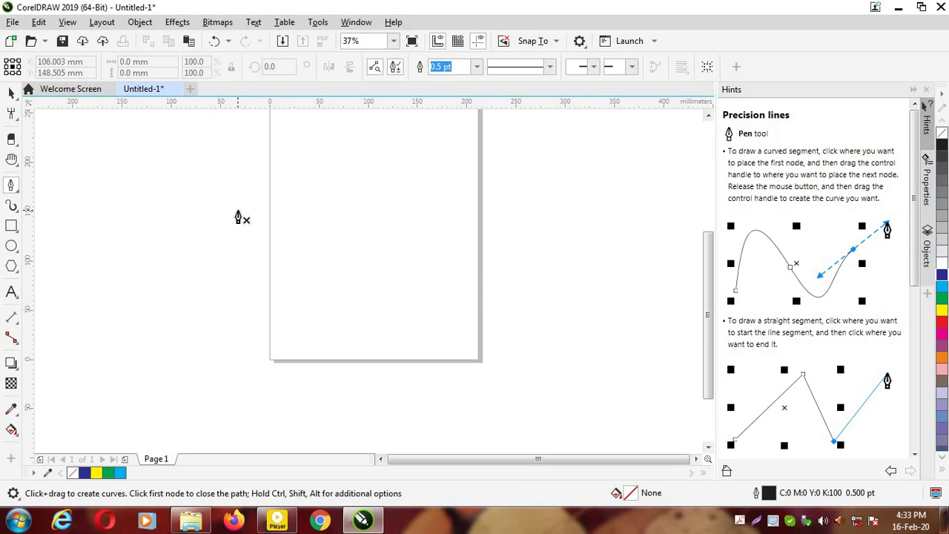
pyautogui.click(171, 178)
pyautogui.moveTo(241, 220); pyautogui.dragTo(257, 268)
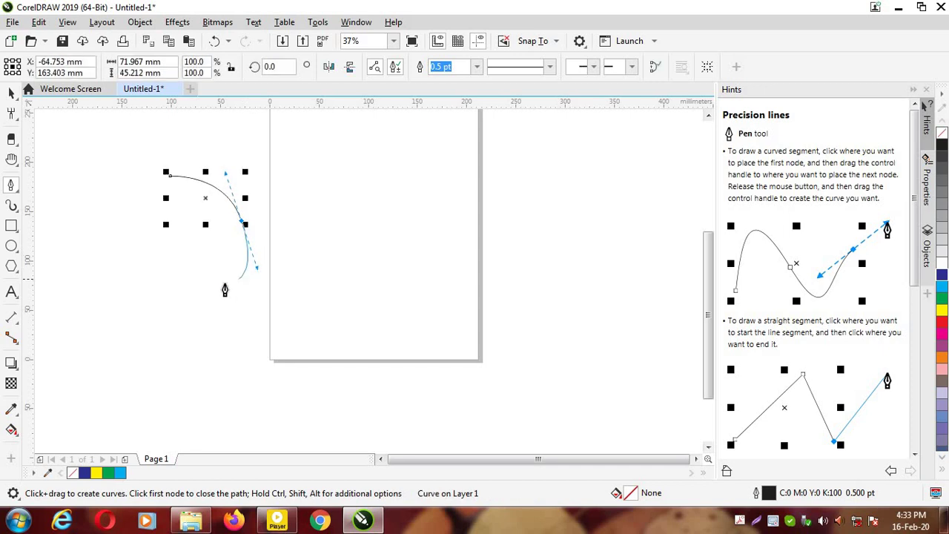
pyautogui.moveTo(206, 298); pyautogui.dragTo(200, 335)
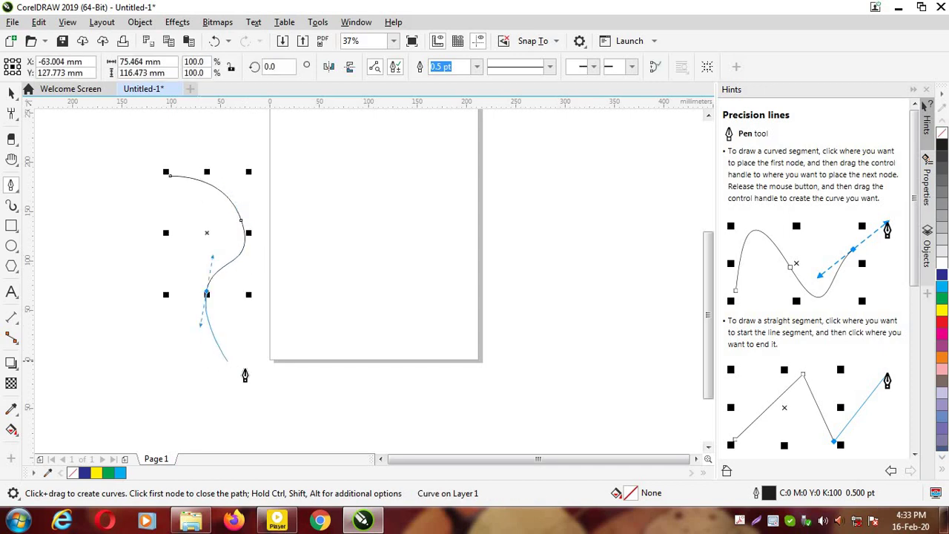
pyautogui.moveTo(254, 375); pyautogui.dragTo(320, 378)
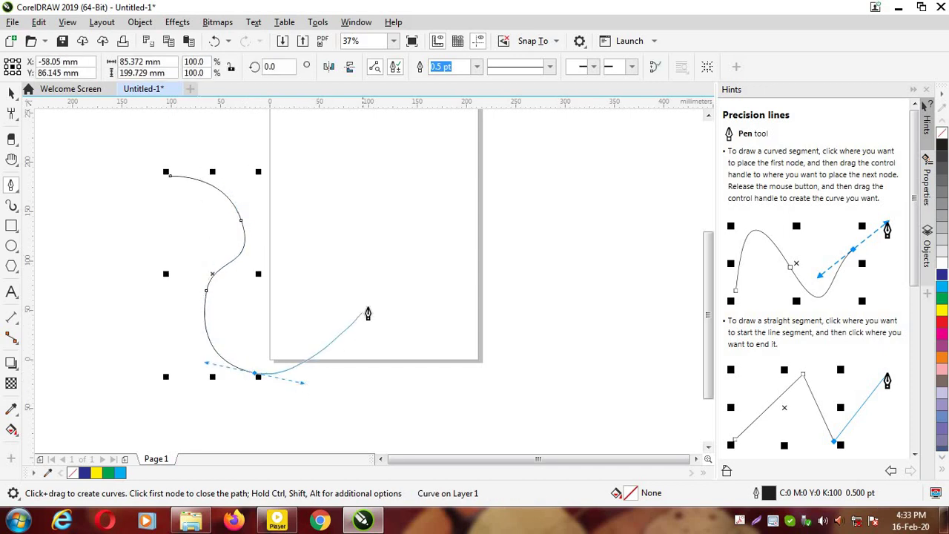
pyautogui.moveTo(376, 305); pyautogui.dragTo(409, 293)
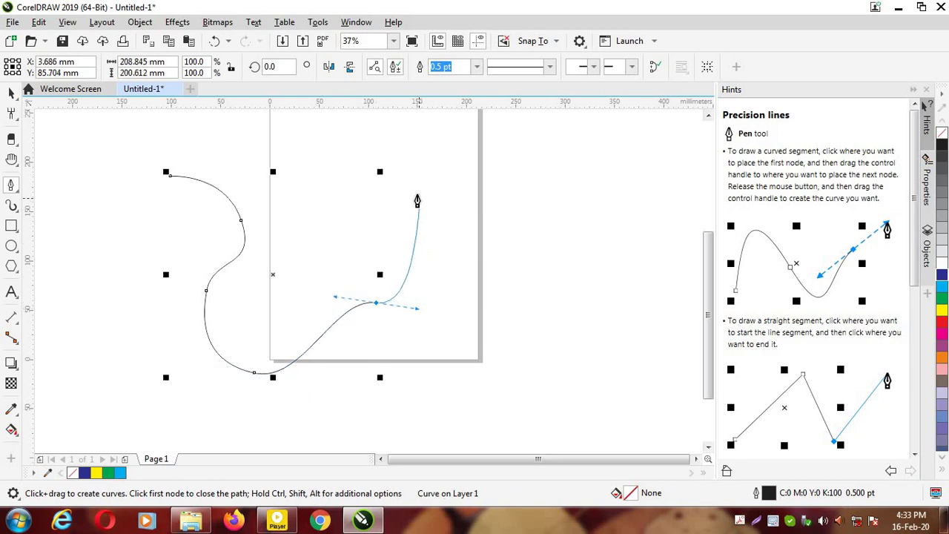
pyautogui.moveTo(417, 195); pyautogui.dragTo(378, 165)
pyautogui.moveTo(250, 158); pyautogui.dragTo(194, 171)
pyautogui.click(171, 177)
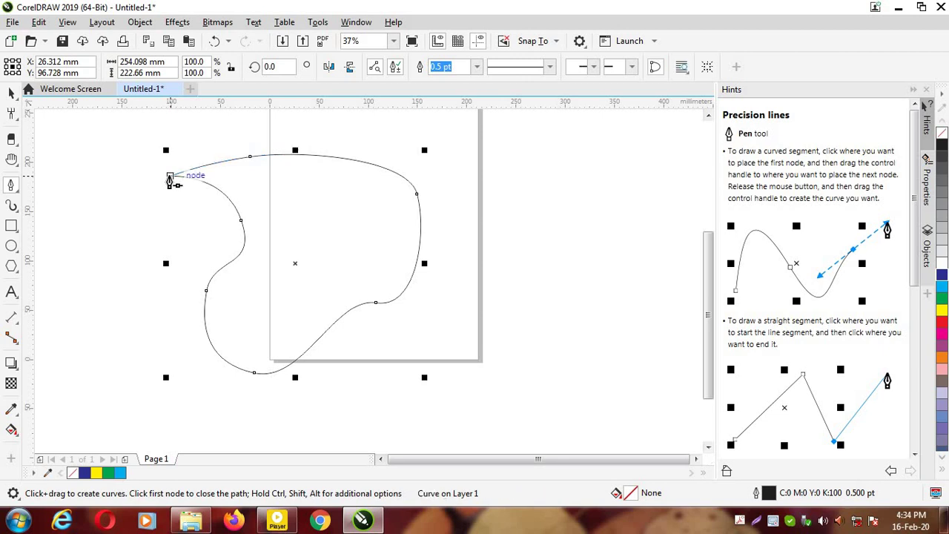
# Draw a closed, pear-like shape about 135 by 198 mm over the page's right edge with the Pen tool
pyautogui.click(552, 192)
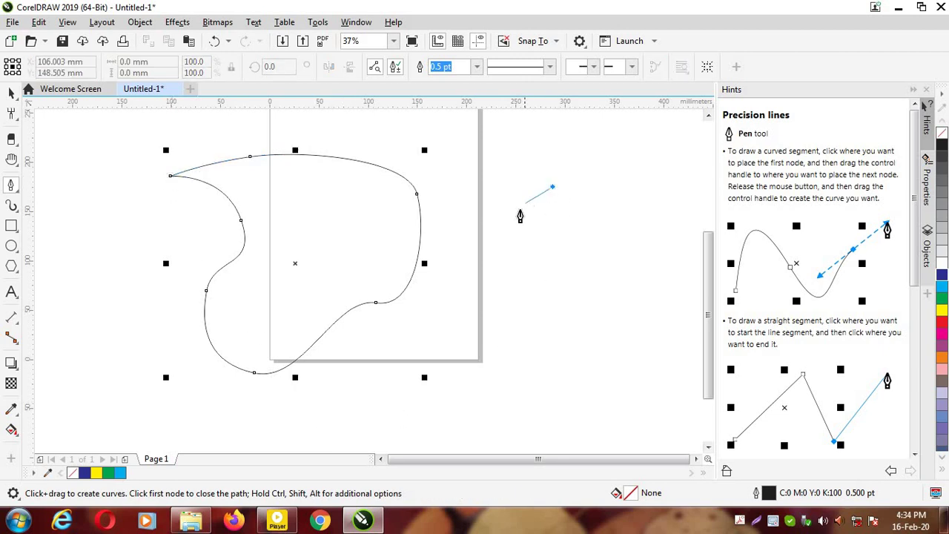
pyautogui.moveTo(479, 275); pyautogui.dragTo(486, 351)
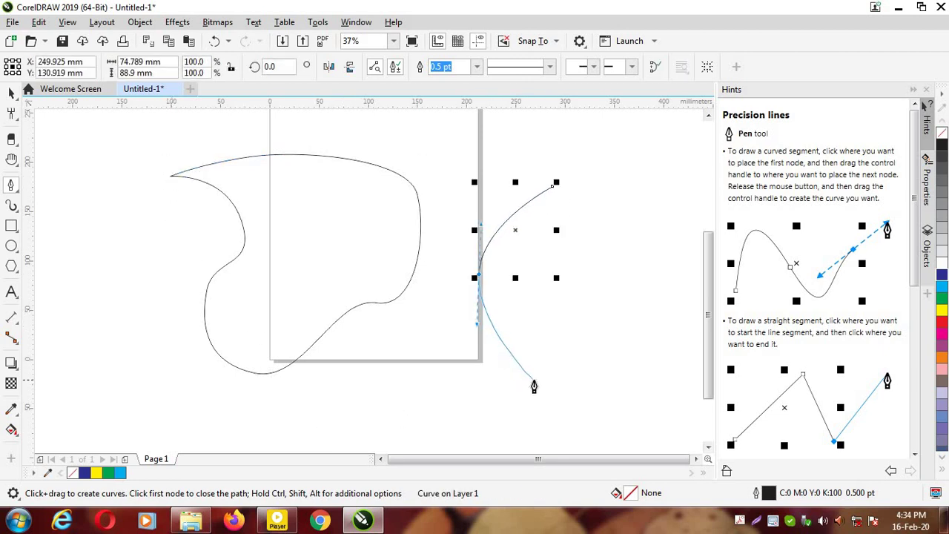
pyautogui.moveTo(534, 380); pyautogui.dragTo(586, 391)
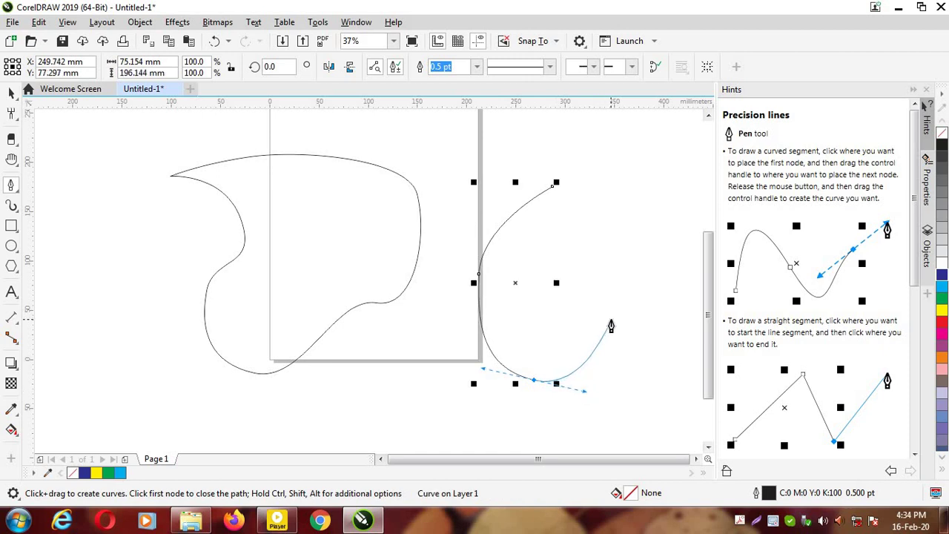
pyautogui.moveTo(610, 321); pyautogui.dragTo(604, 293)
pyautogui.moveTo(567, 253); pyautogui.dragTo(564, 229)
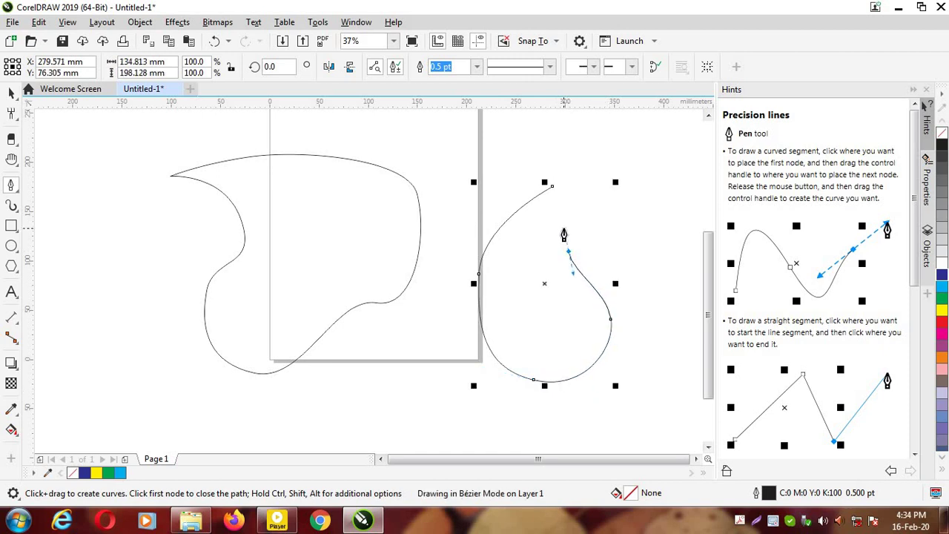
pyautogui.click(551, 189)
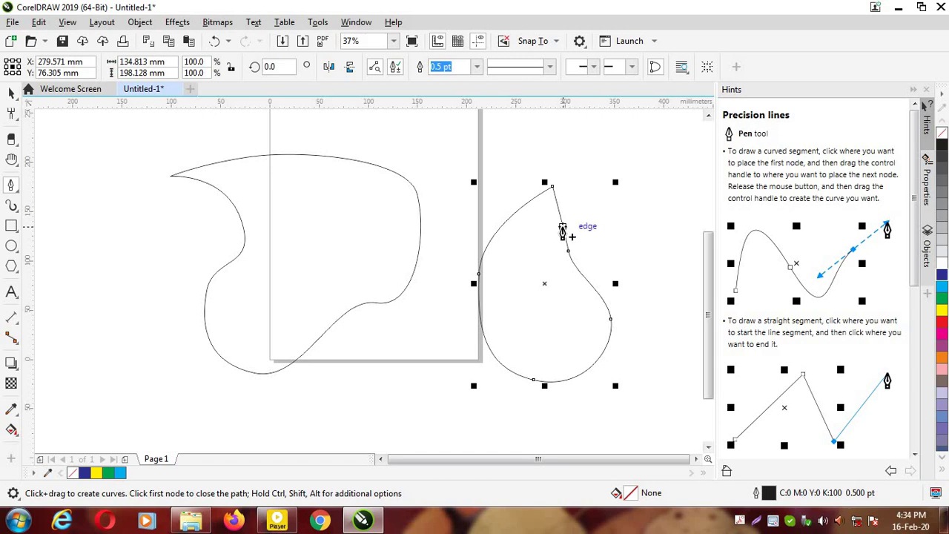
# Remove the node on the pear-like shape's upper right side and add a new one there with the Pen tool
pyautogui.rightClick(564, 230)
pyautogui.moveTo(590, 214)
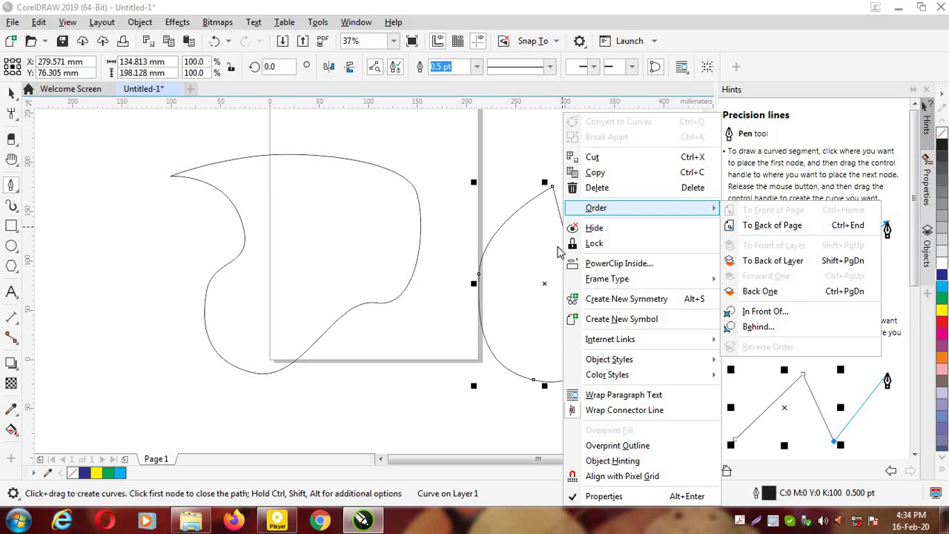
pyautogui.click(553, 188)
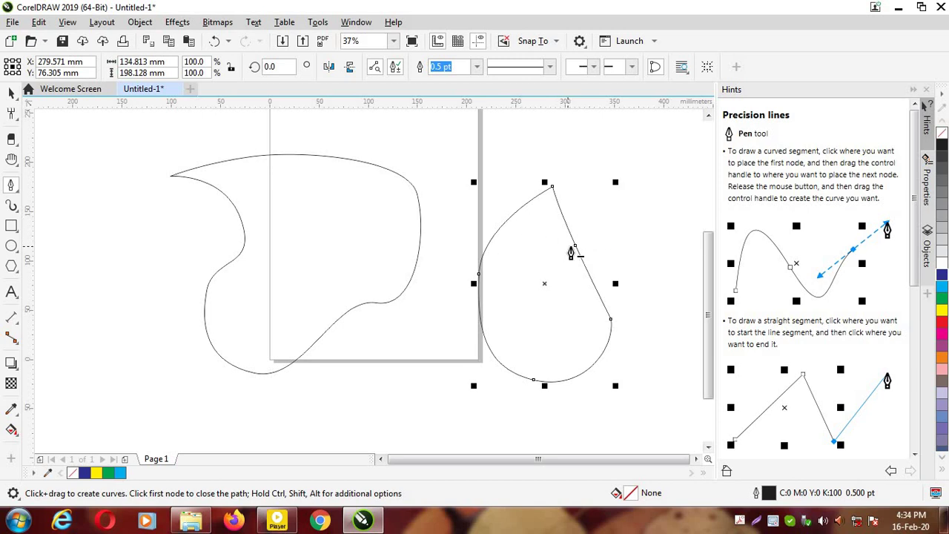
pyautogui.rightClick(576, 249)
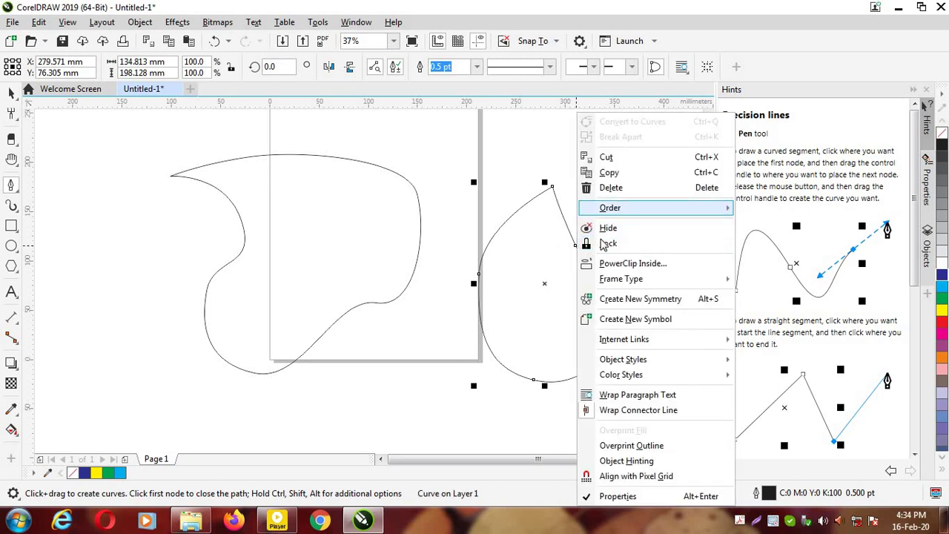
pyautogui.press('Escape')
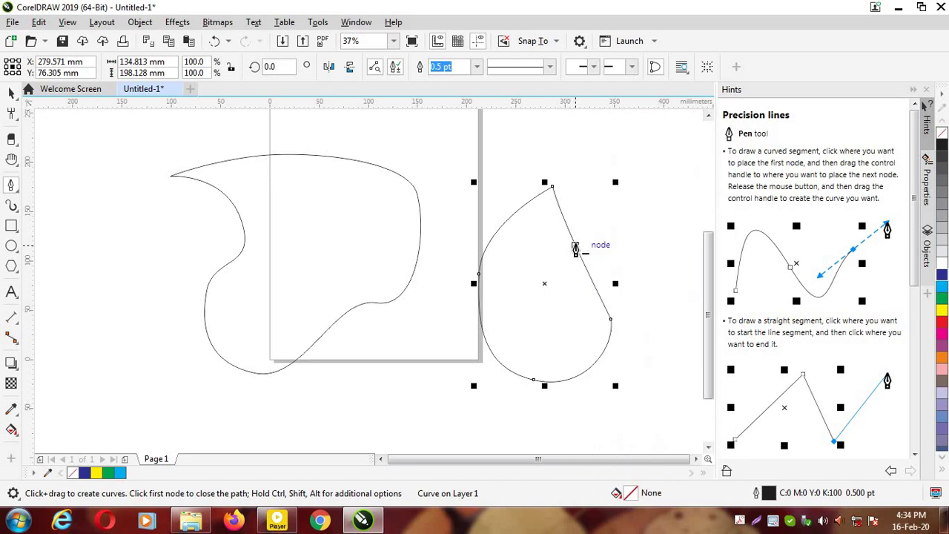
# Add a node below the pear-like shape's tip with the Shape tool and bend its upper right side into a concave neck
pyautogui.click(12, 113)
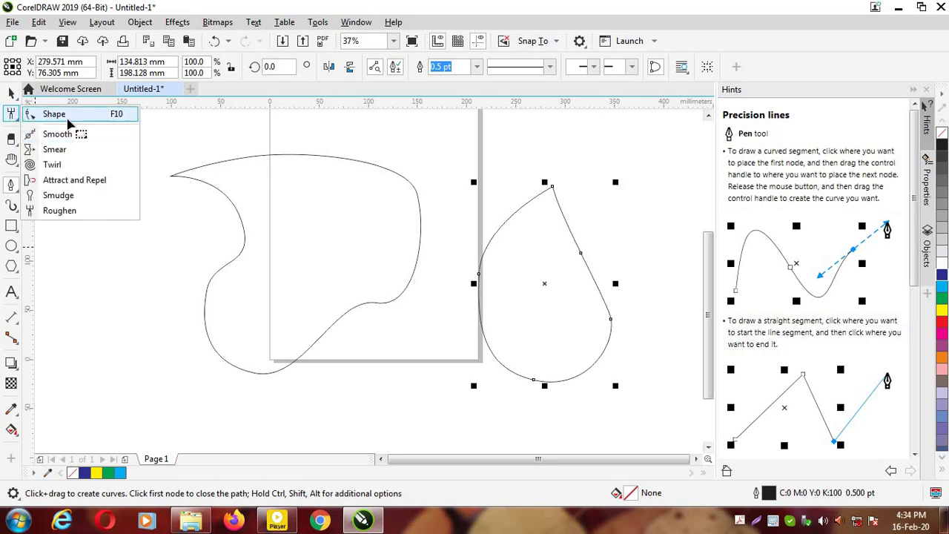
pyautogui.click(52, 114)
pyautogui.doubleClick(571, 237)
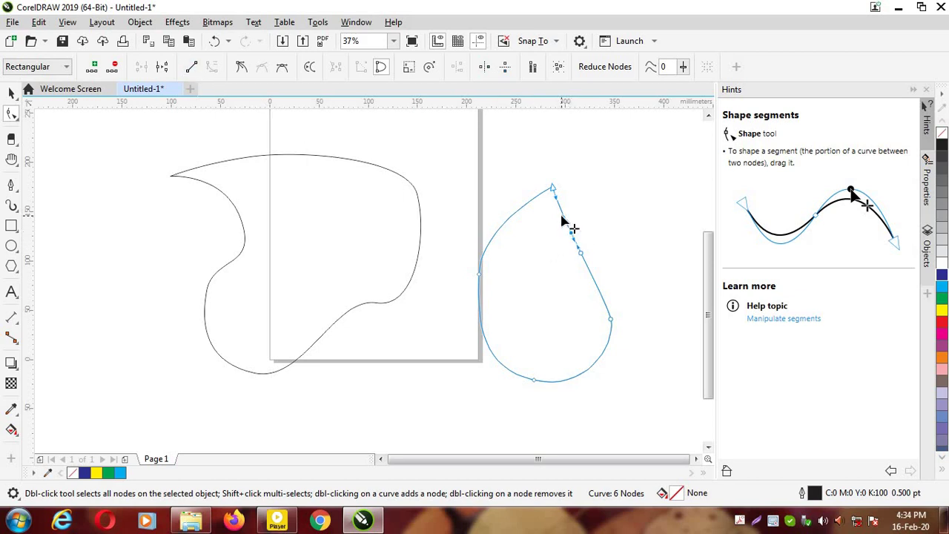
pyautogui.moveTo(563, 221); pyautogui.dragTo(583, 253)
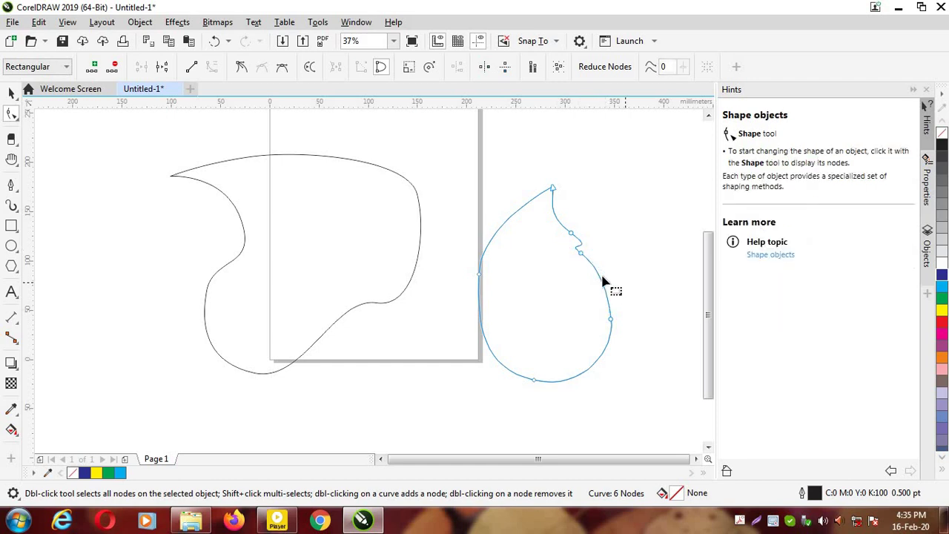
pyautogui.moveTo(583, 254); pyautogui.dragTo(593, 276)
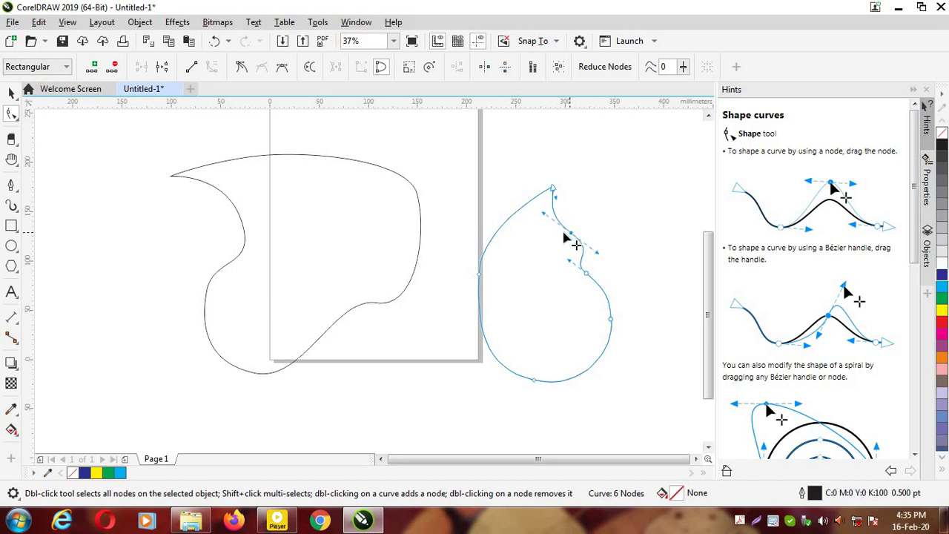
pyautogui.moveTo(570, 240); pyautogui.dragTo(557, 235)
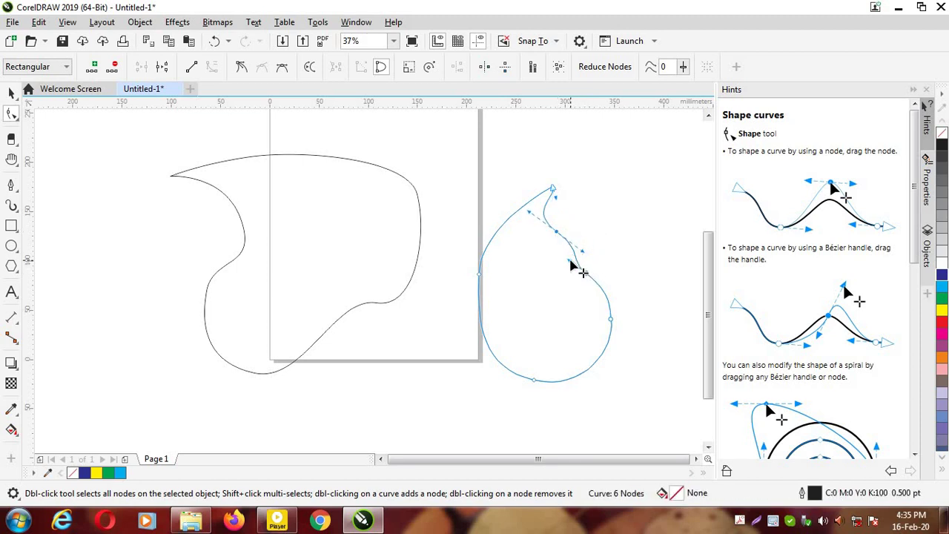
pyautogui.moveTo(577, 268); pyautogui.dragTo(545, 233)
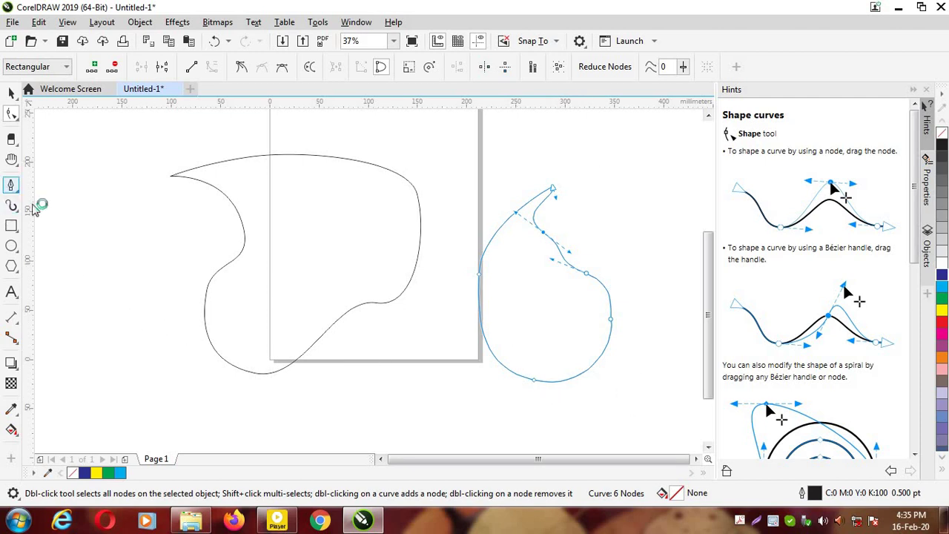
# Draw a closed heart about 112 by 99 mm to the left of the page with the Pen tool
pyautogui.click(11, 184)
pyautogui.moveTo(68, 306)
pyautogui.mouseDown()
pyautogui.moveTo(74, 274)
pyautogui.moveTo(121, 300)
pyautogui.mouseUp()
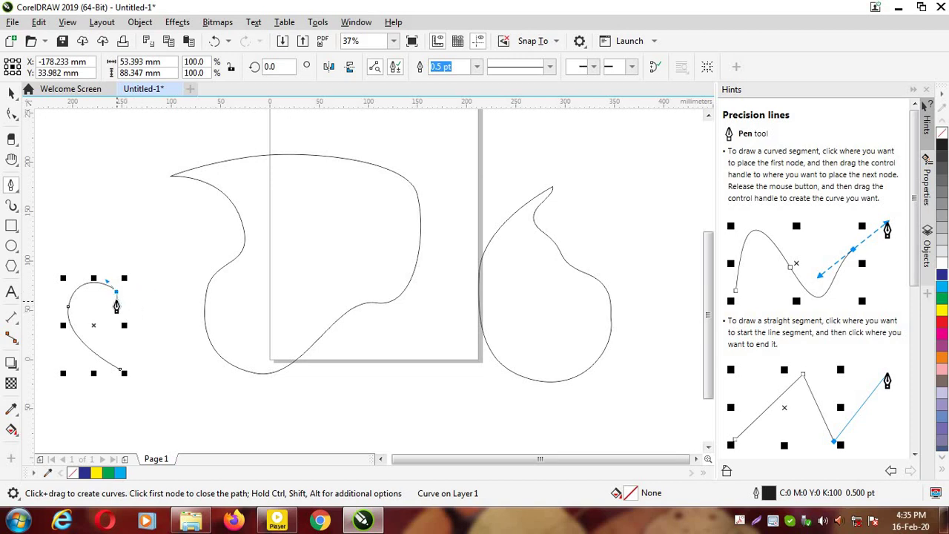
pyautogui.moveTo(119, 294)
pyautogui.mouseDown()
pyautogui.moveTo(153, 270)
pyautogui.moveTo(180, 318)
pyautogui.moveTo(157, 362)
pyautogui.moveTo(123, 374)
pyautogui.mouseUp()
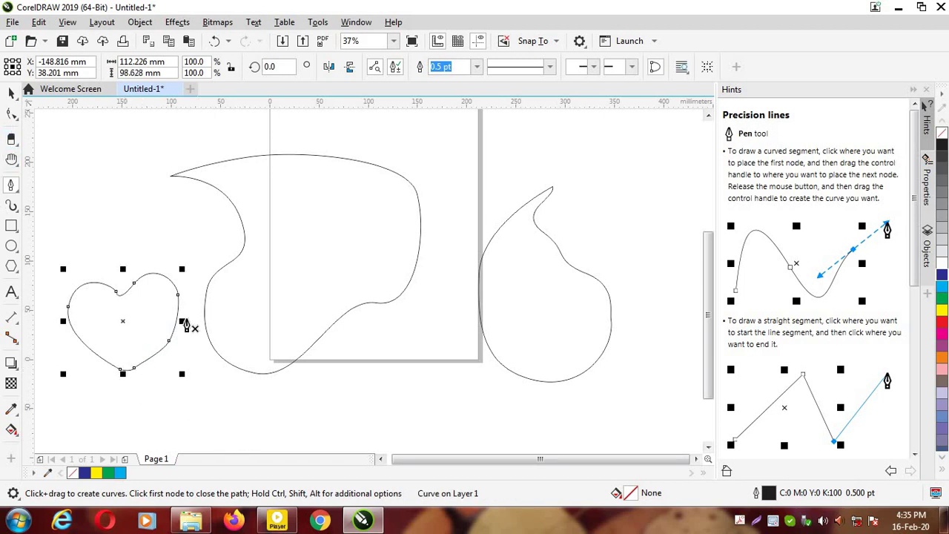
# Fill the heart with cyan and colour its outline magenta
pyautogui.click(11, 93)
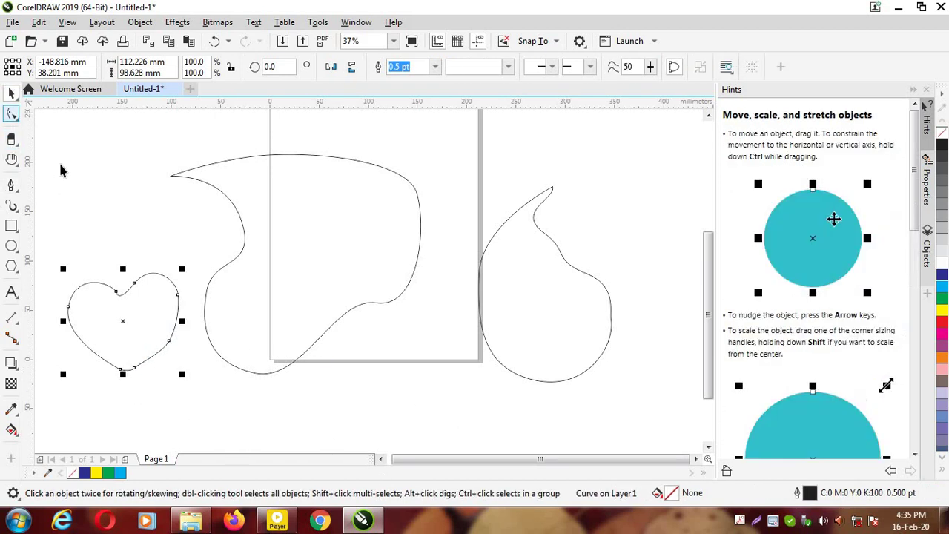
pyautogui.click(941, 291)
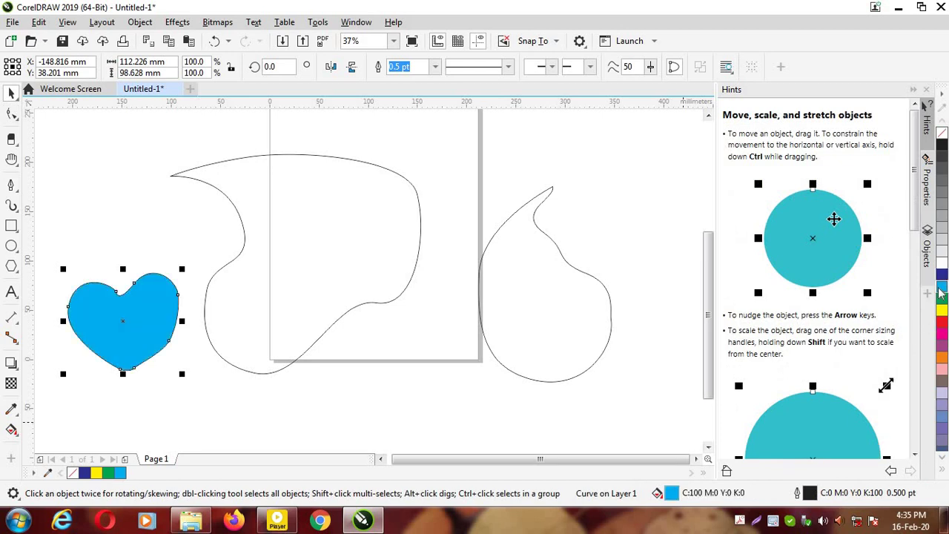
pyautogui.rightClick(943, 335)
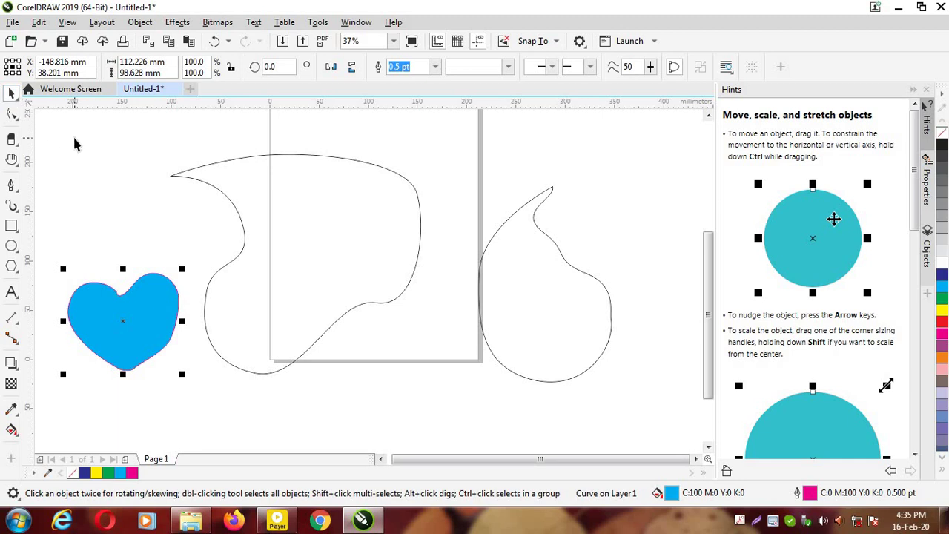
# Delete the large curved shape, the cyan heart and the pear-like shape from the drawing
pyautogui.moveTo(74, 144); pyautogui.dragTo(588, 382)
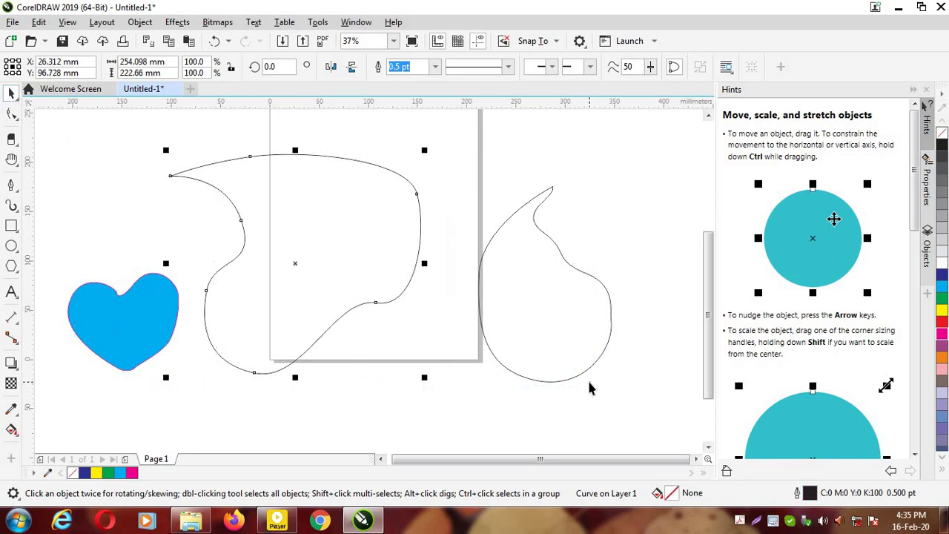
pyautogui.press('Delete')
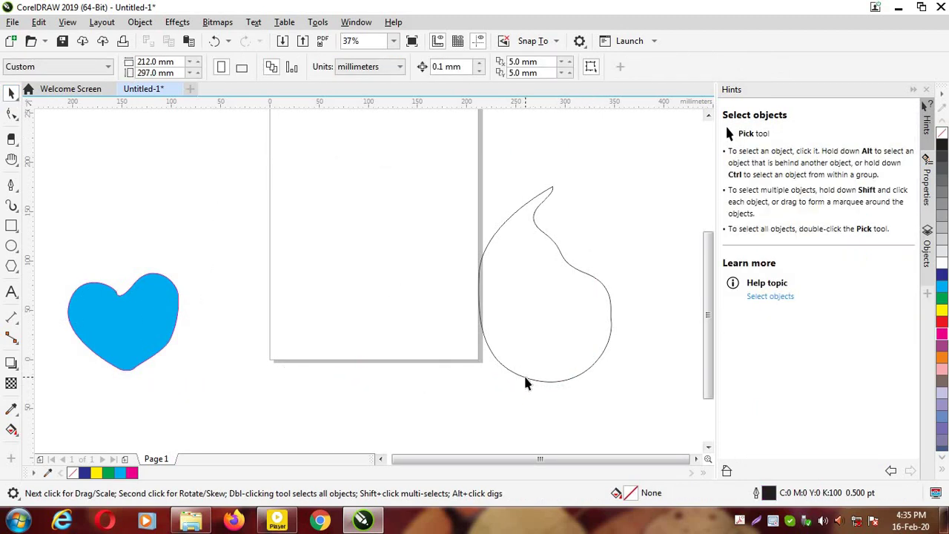
pyautogui.click(525, 381)
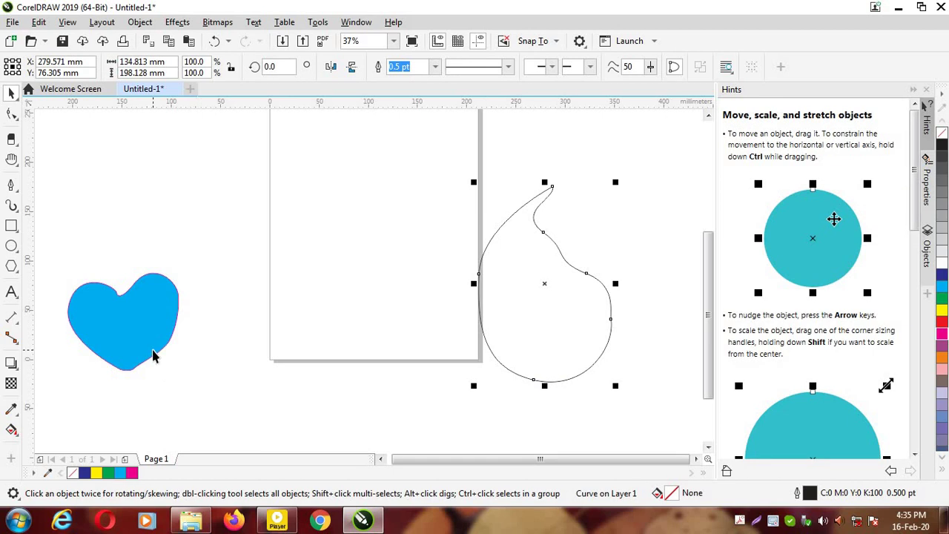
pyautogui.click(154, 354)
pyautogui.press('Delete')
pyautogui.click(509, 371)
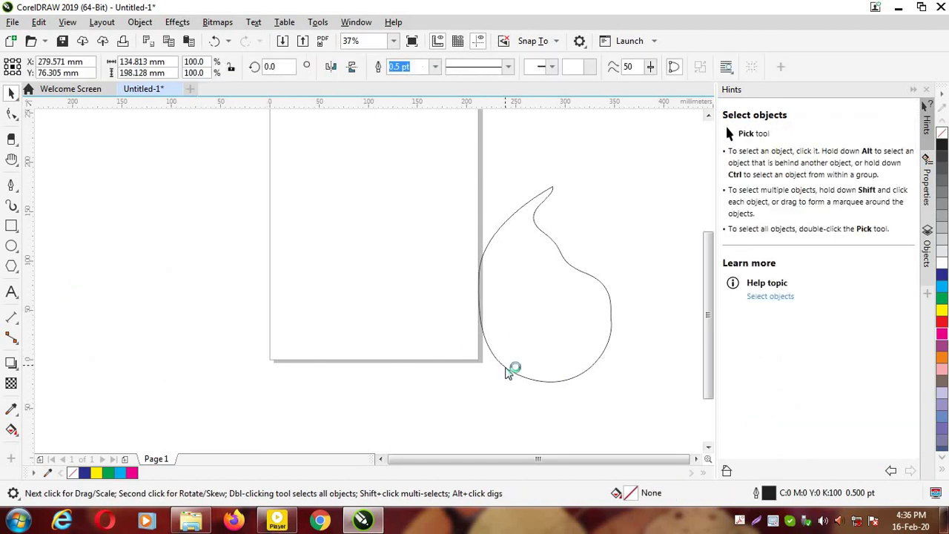
pyautogui.press('Delete')
# Draw a closed curved shape about 242 by 196 mm with a deep inward notch across the page's left edge using the B-Spline tool
pyautogui.click(17, 200)
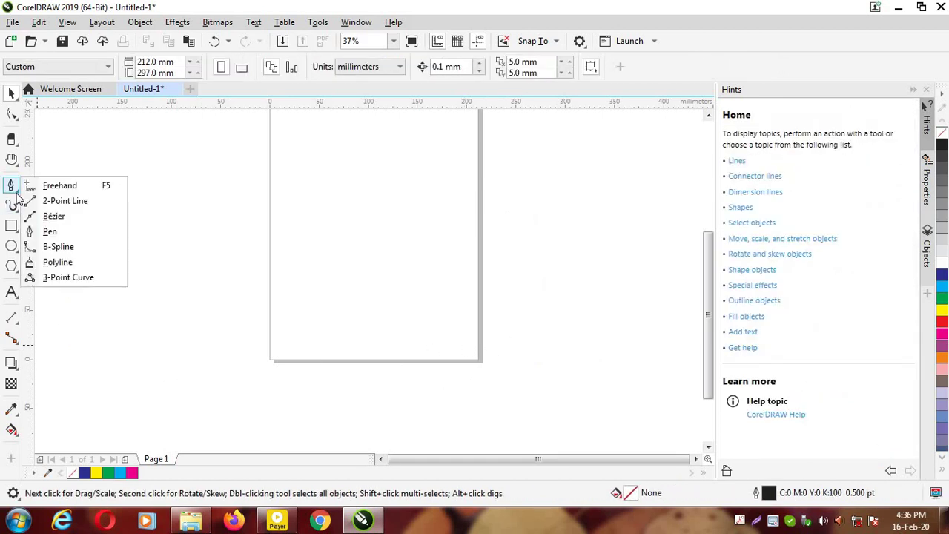
pyautogui.click(16, 190)
pyautogui.click(17, 191)
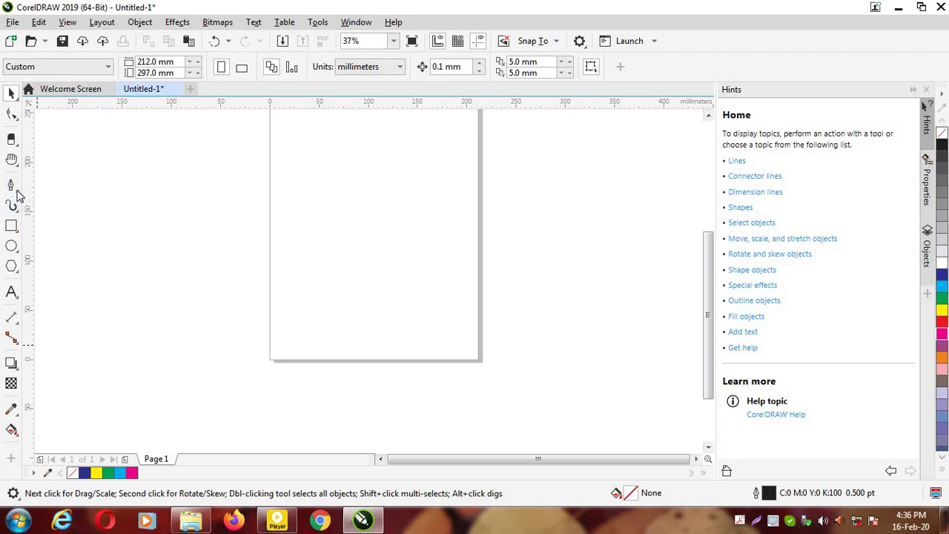
pyautogui.click(16, 190)
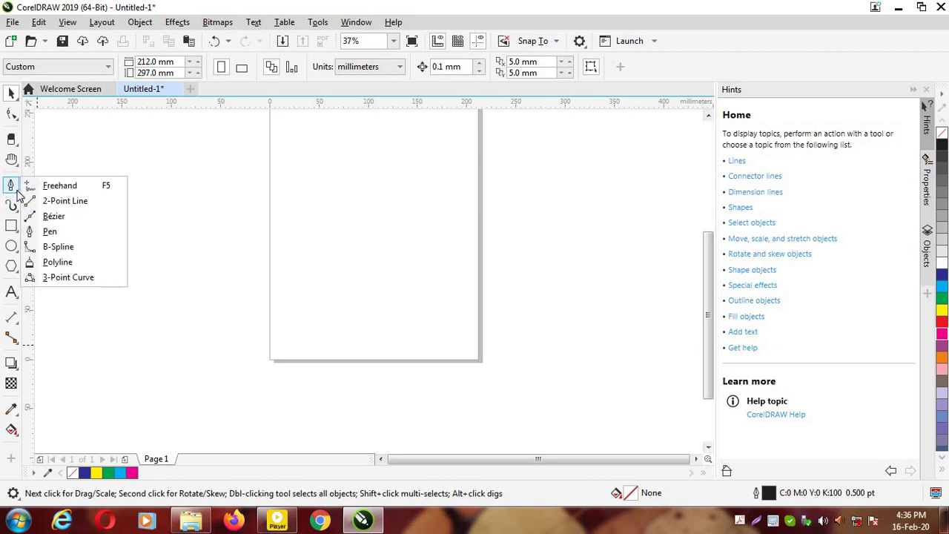
pyautogui.click(78, 249)
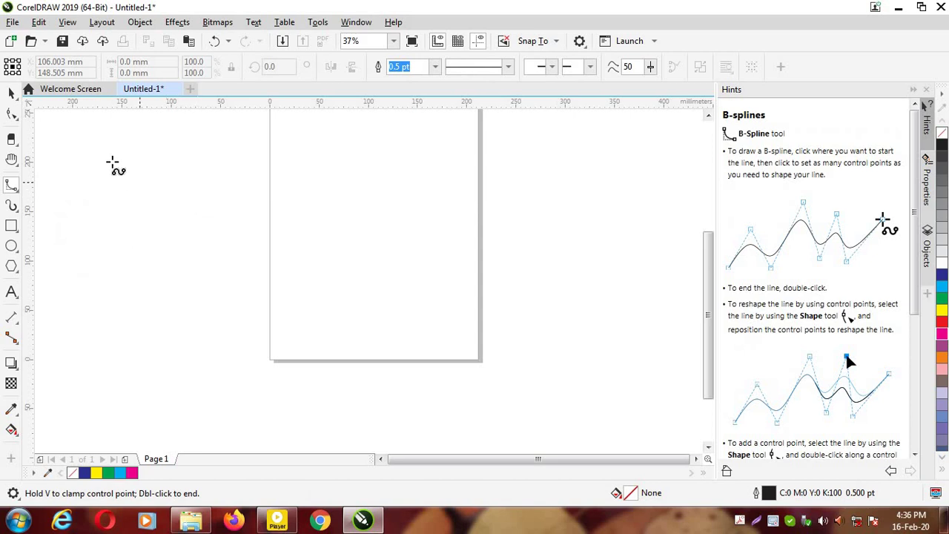
pyautogui.click(18, 191)
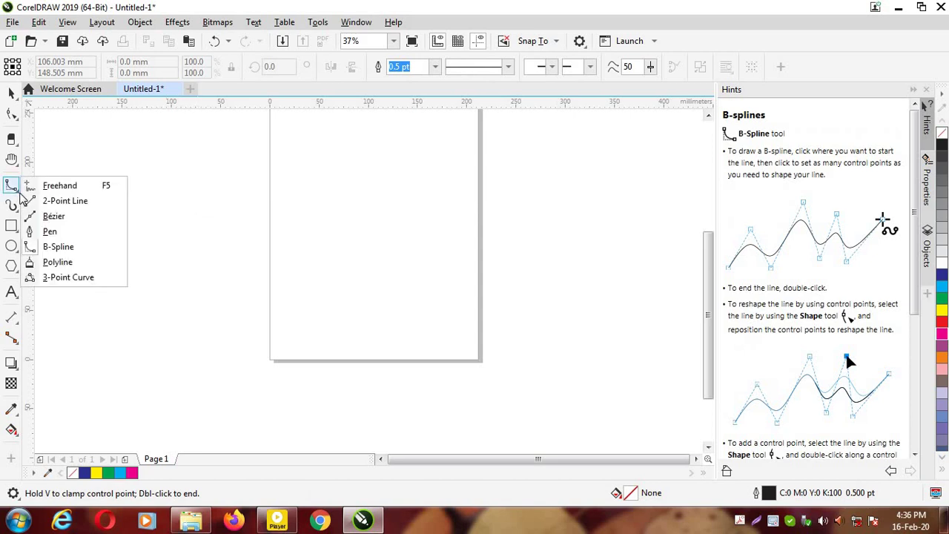
pyautogui.click(86, 248)
pyautogui.click(205, 190)
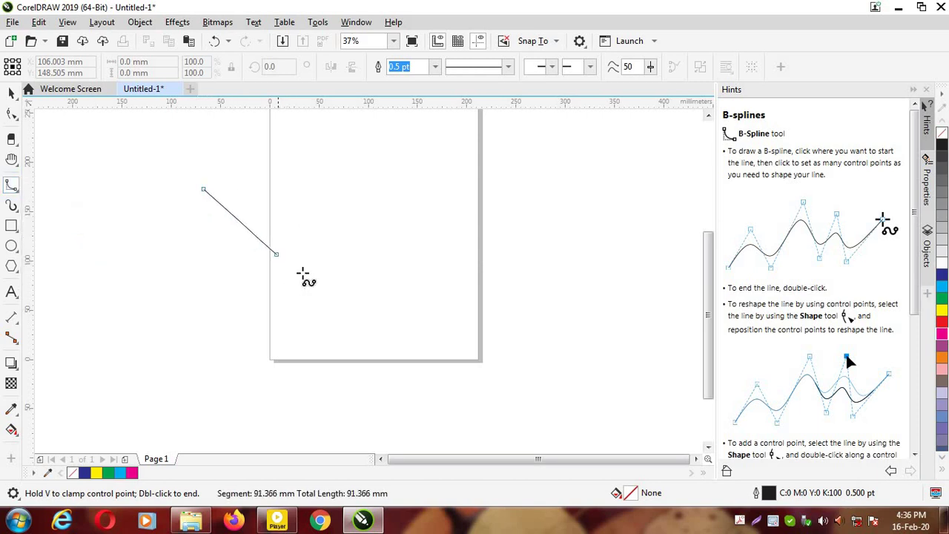
pyautogui.click(425, 311)
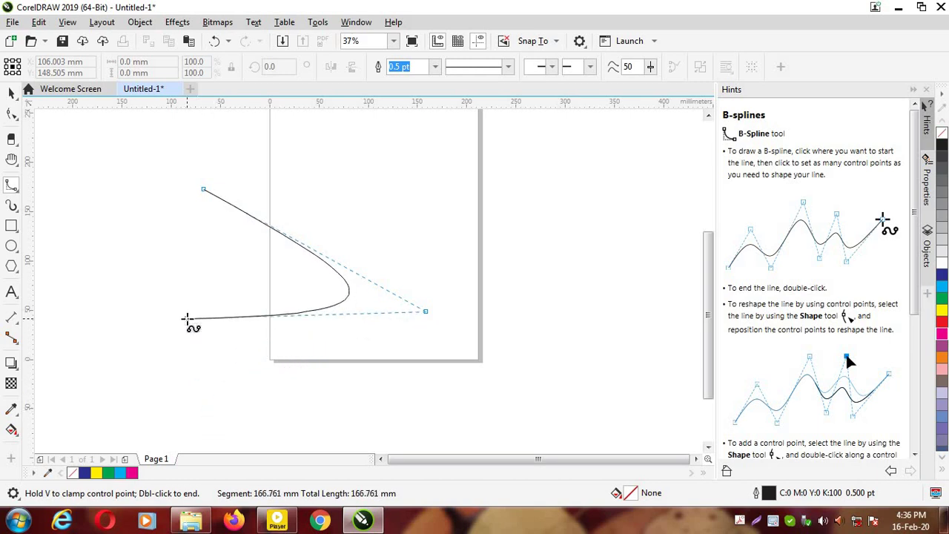
pyautogui.click(223, 385)
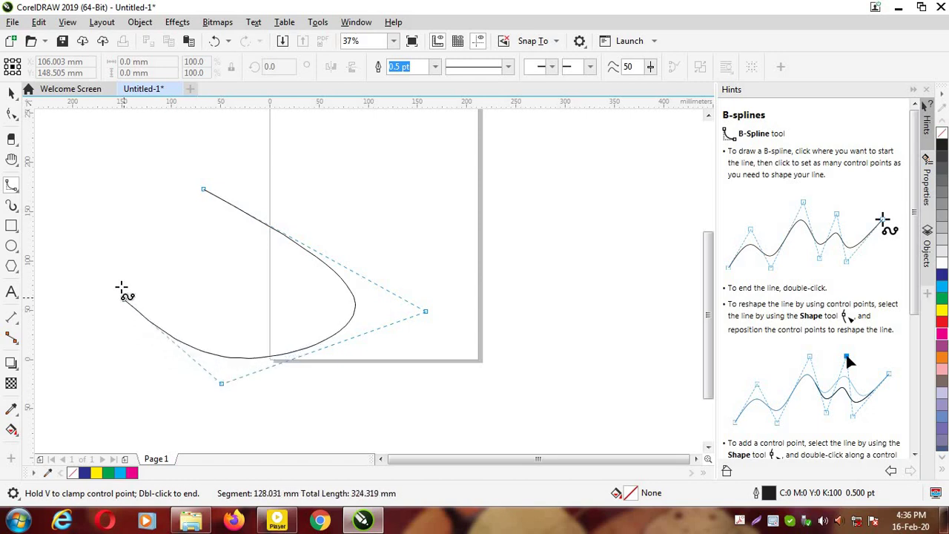
pyautogui.click(121, 264)
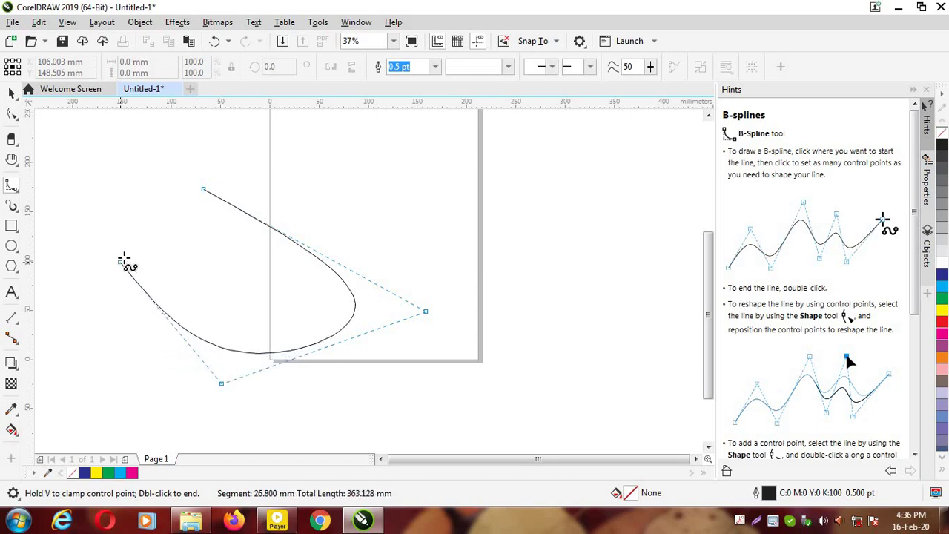
pyautogui.click(159, 204)
pyautogui.click(211, 167)
pyautogui.click(310, 152)
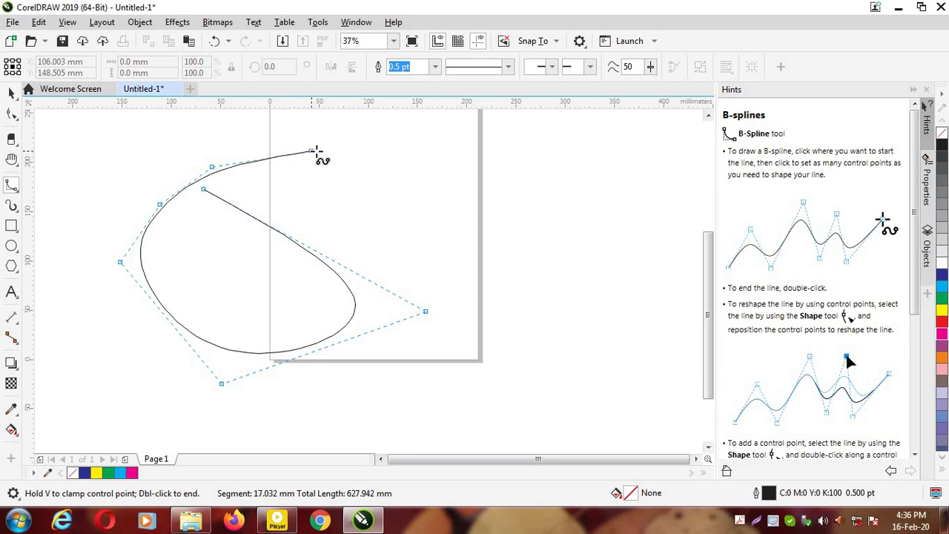
pyautogui.click(380, 200)
pyautogui.click(381, 253)
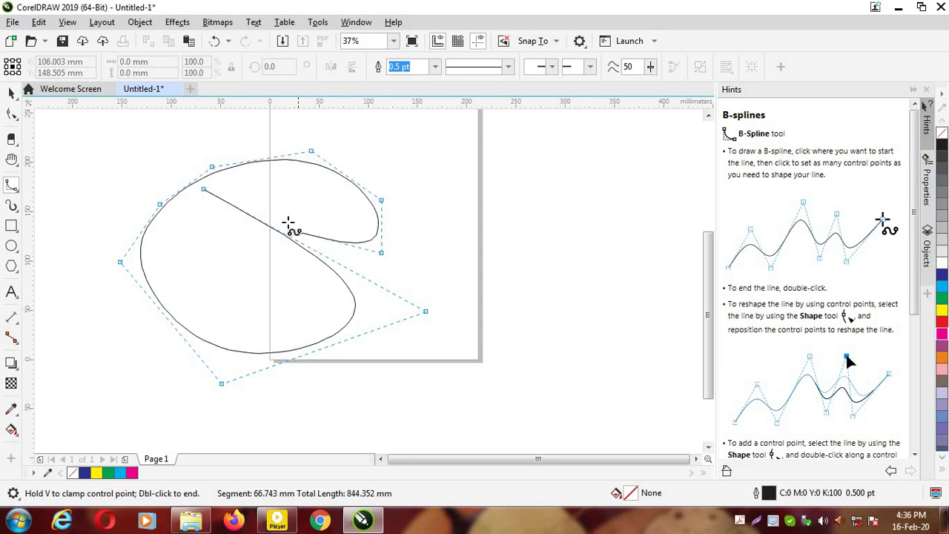
pyautogui.click(276, 212)
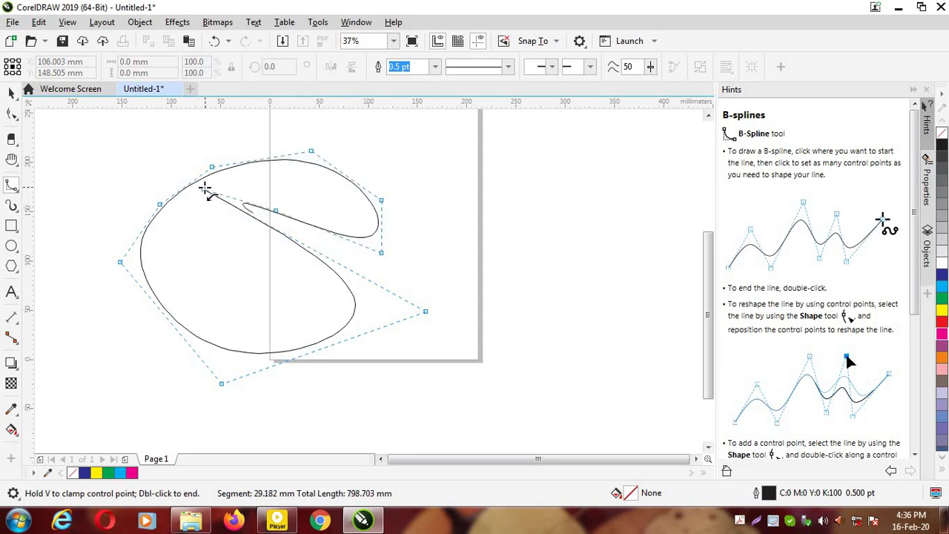
pyautogui.doubleClick(204, 189)
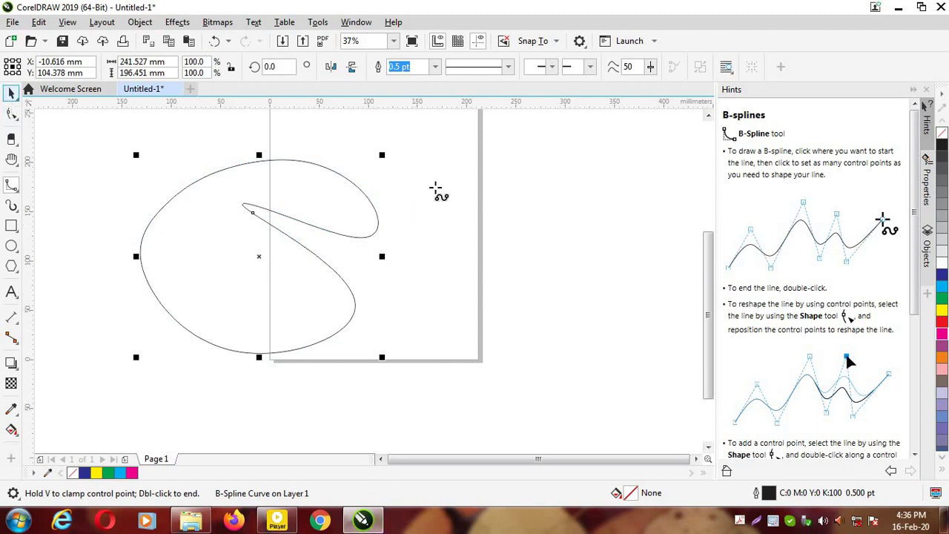
# Draw a closed B-spline shape about 137 by 174 mm with a concave left side, to the right of the page
pyautogui.click(498, 197)
pyautogui.click(589, 272)
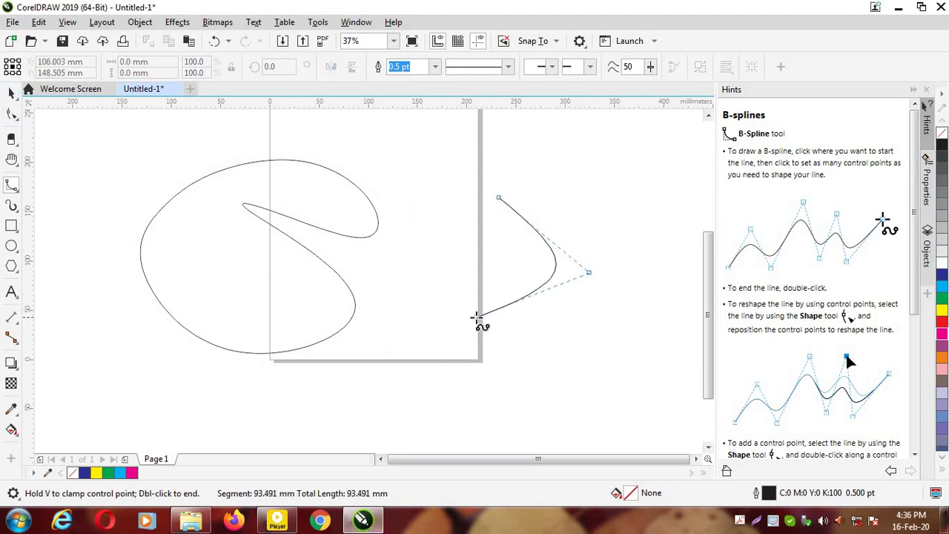
pyautogui.click(476, 317)
pyautogui.click(560, 400)
pyautogui.click(653, 284)
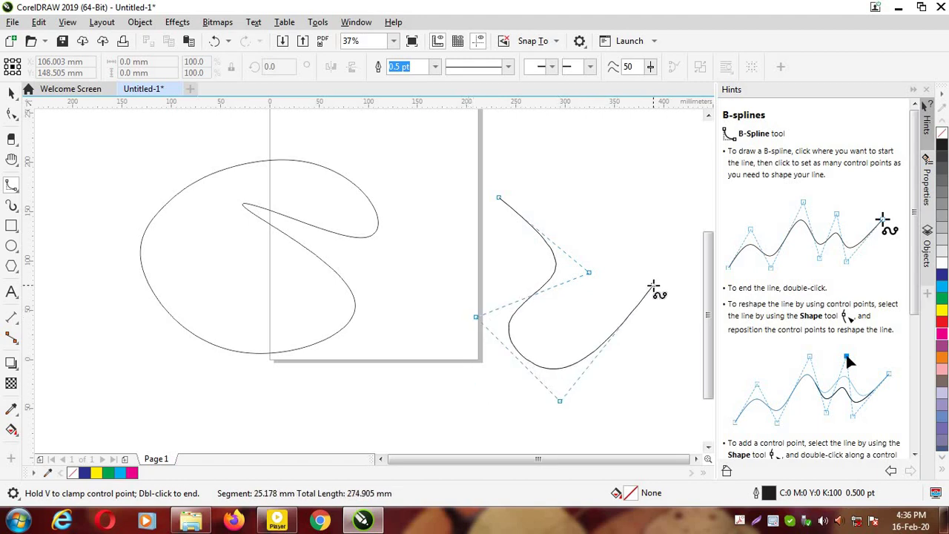
pyautogui.click(638, 213)
pyautogui.click(592, 198)
pyautogui.click(529, 197)
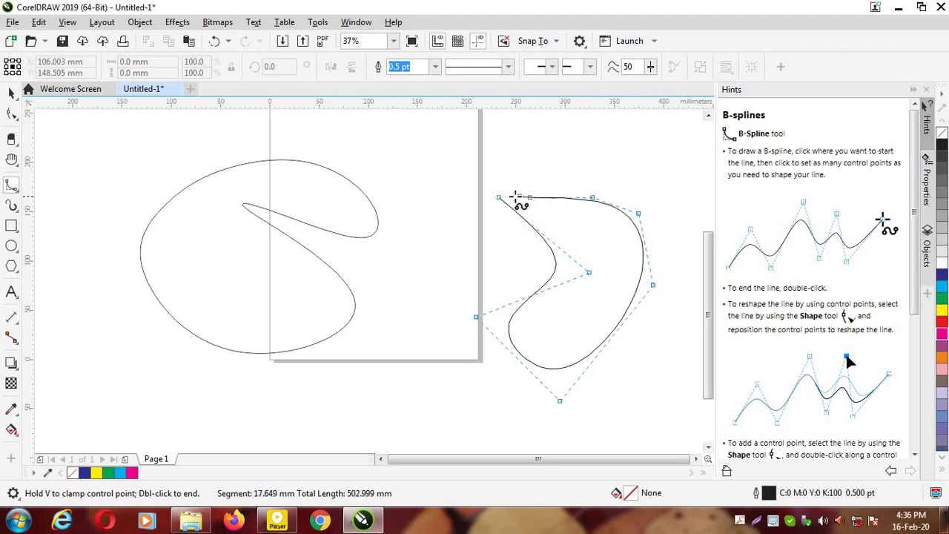
pyautogui.click(499, 197)
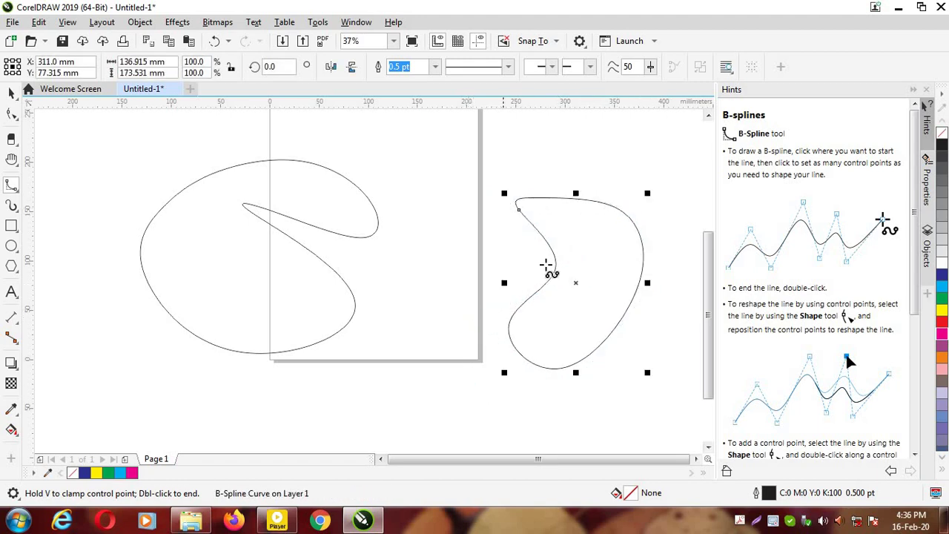
# Draw an elongated closed B-spline shape about 116 by 194 mm between the two existing shapes, across the page's right edge
pyautogui.click(430, 199)
pyautogui.click(370, 271)
pyautogui.click(450, 372)
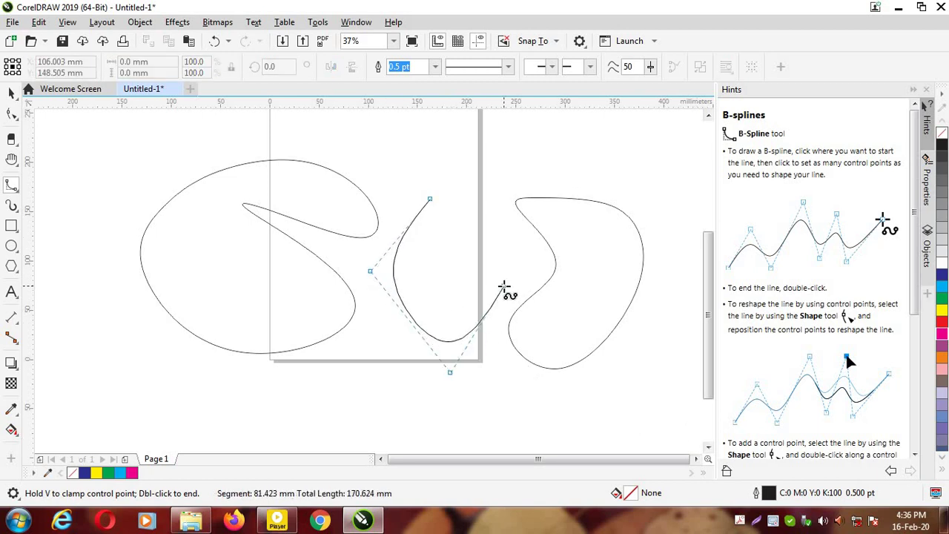
pyautogui.click(503, 287)
pyautogui.click(509, 187)
pyautogui.click(501, 144)
pyautogui.click(436, 156)
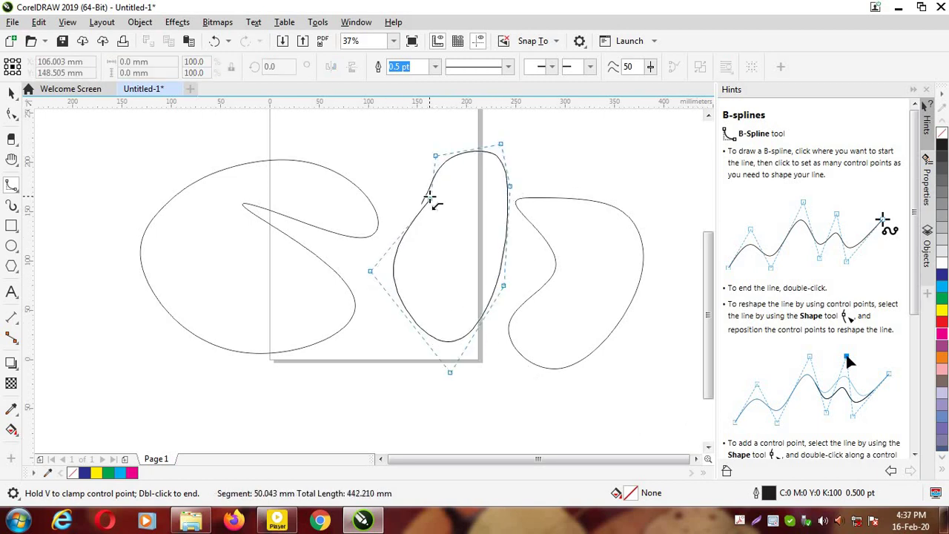
pyautogui.click(430, 199)
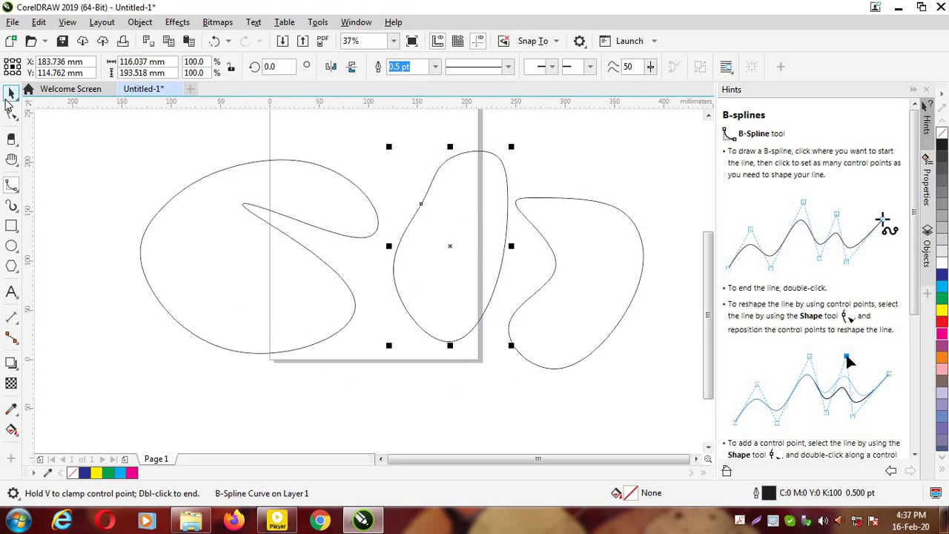
# Fill the elongated B-spline shape with green and colour its outline yellow
pyautogui.click(941, 298)
pyautogui.rightClick(944, 289)
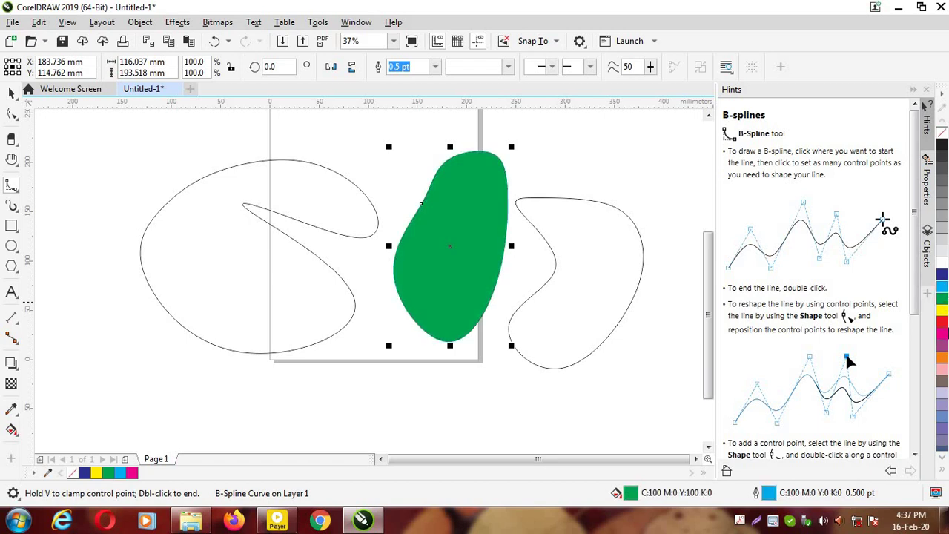
pyautogui.rightClick(941, 312)
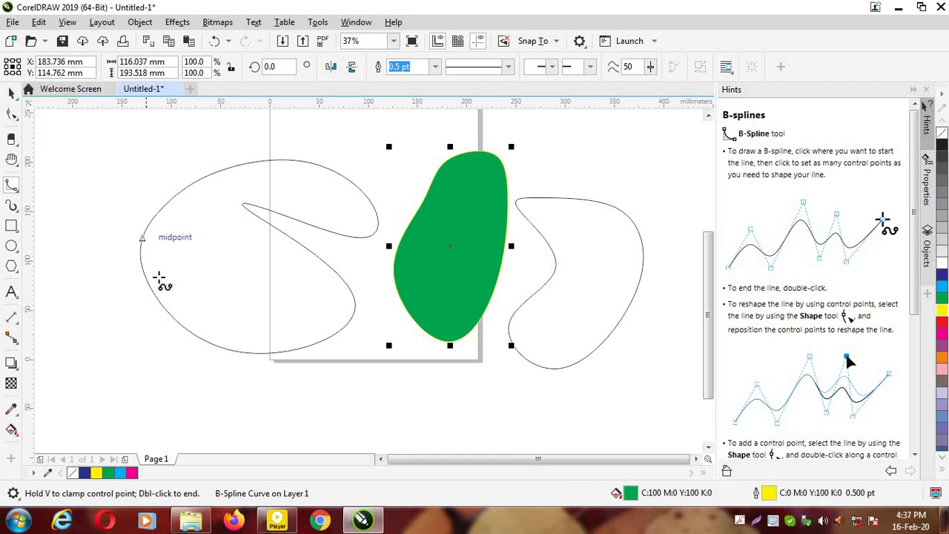
# Delete all three B-spline shapes from the drawing
pyautogui.click(12, 92)
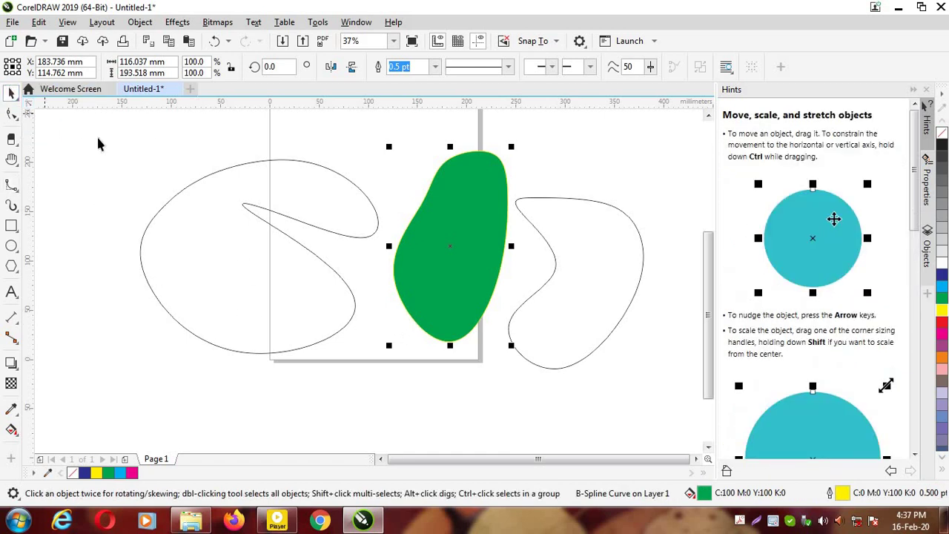
pyautogui.moveTo(90, 134); pyautogui.dragTo(659, 409)
pyautogui.press('Delete')
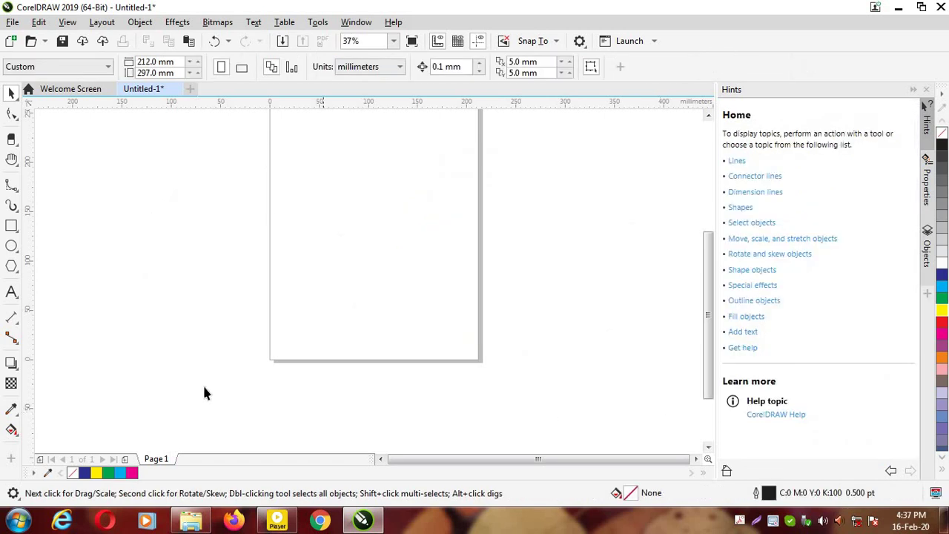
# Draw a large irregular closed polygon of straight segments, about 430 by 284 mm, across the page with the Polyline tool
pyautogui.click(17, 189)
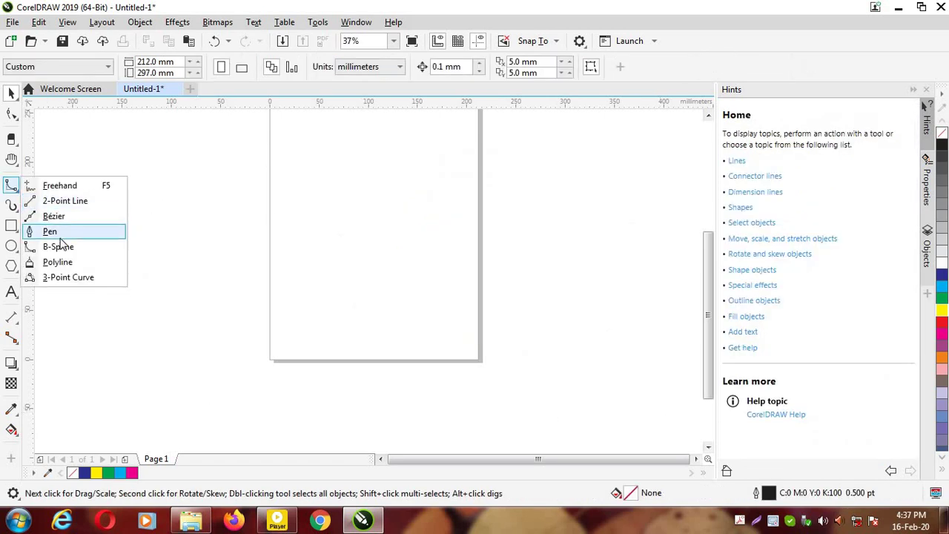
pyautogui.click(59, 263)
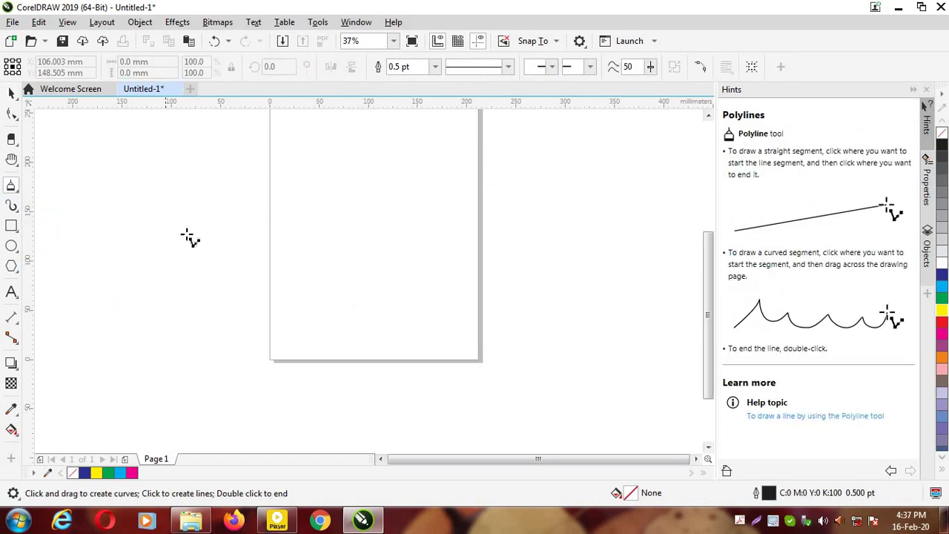
pyautogui.click(171, 166)
pyautogui.click(220, 232)
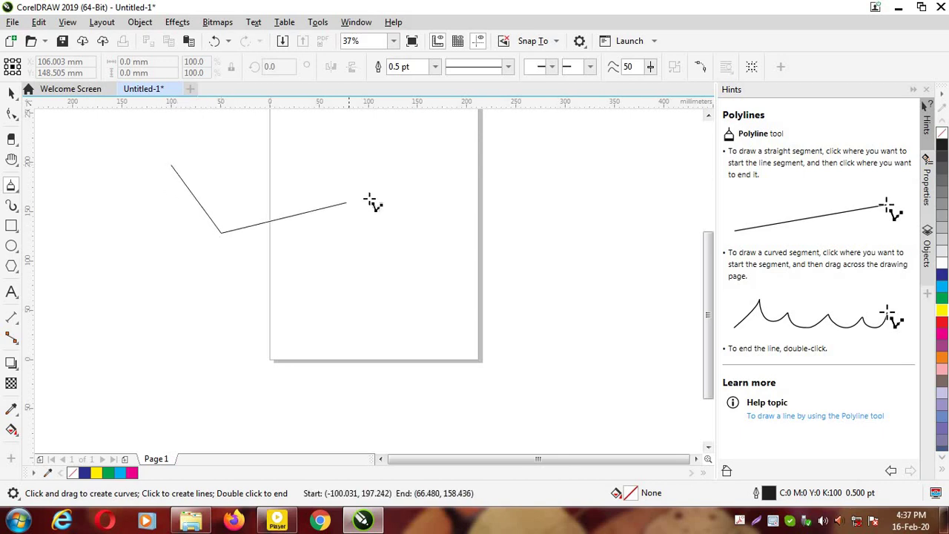
pyautogui.click(368, 198)
pyautogui.click(384, 319)
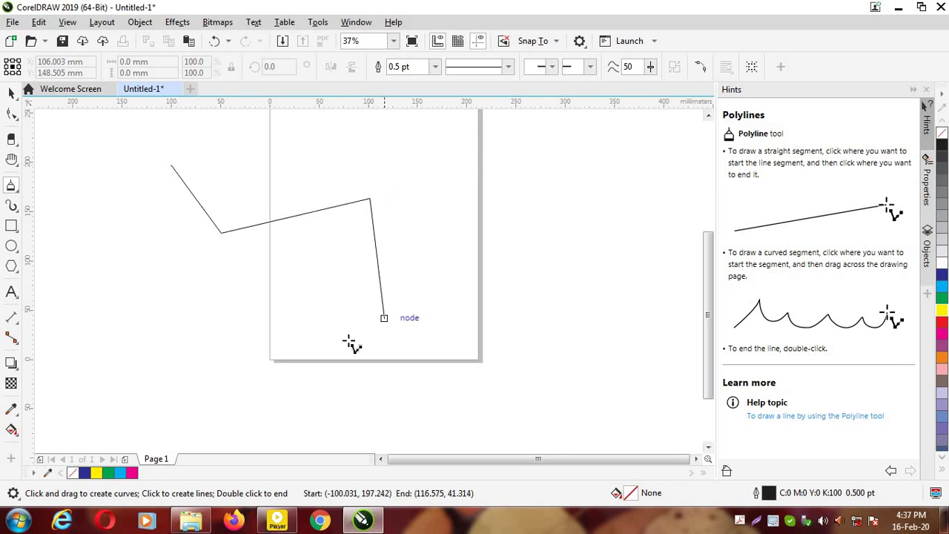
pyautogui.click(270, 359)
pyautogui.click(314, 417)
pyautogui.click(426, 411)
pyautogui.click(458, 331)
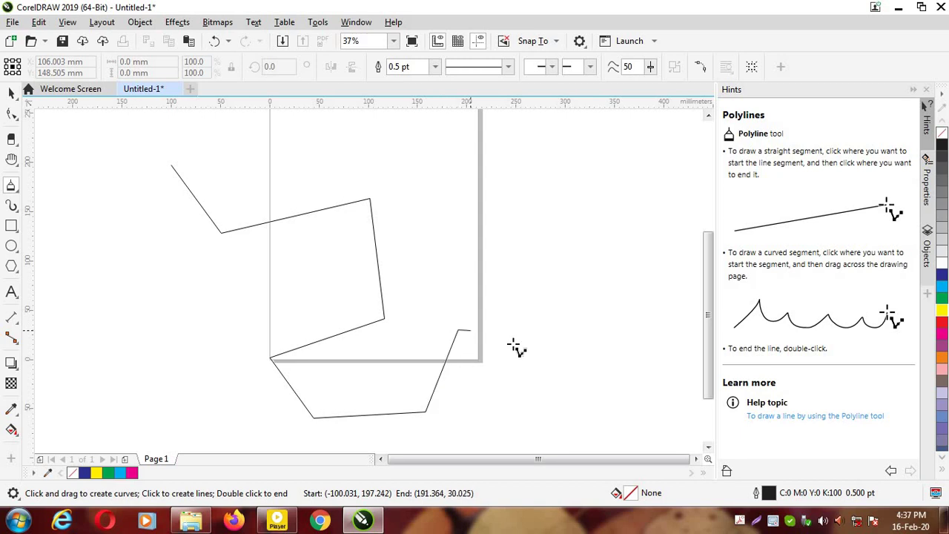
pyautogui.click(539, 354)
pyautogui.click(594, 263)
pyautogui.click(485, 179)
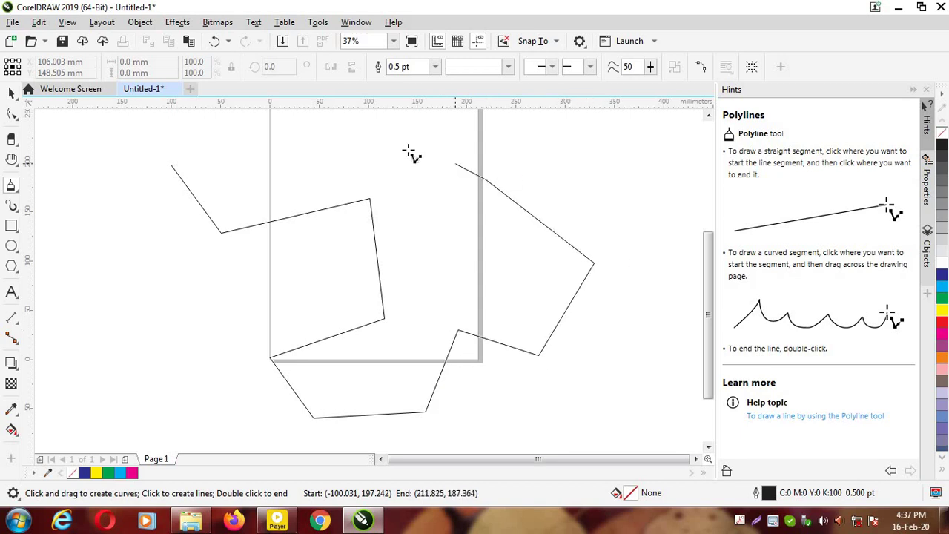
pyautogui.click(270, 160)
pyautogui.click(183, 158)
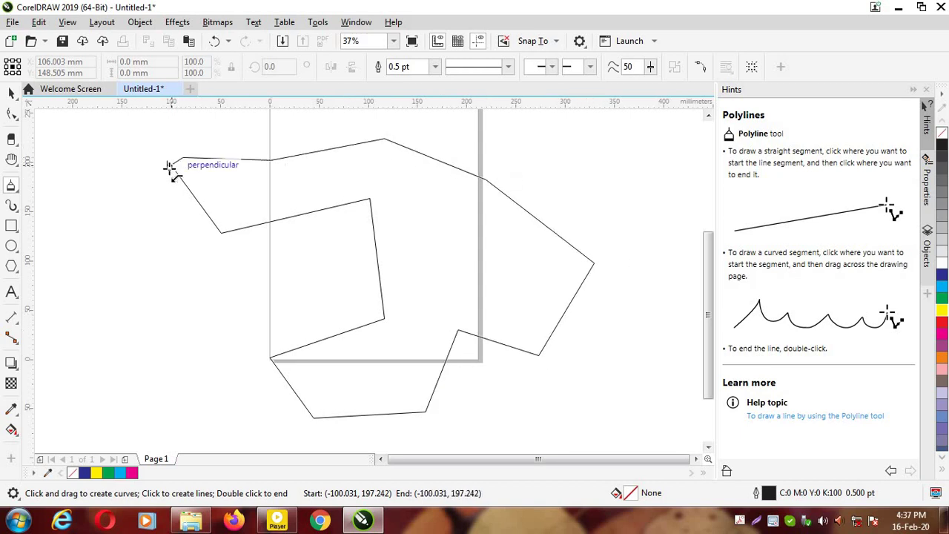
pyautogui.click(171, 165)
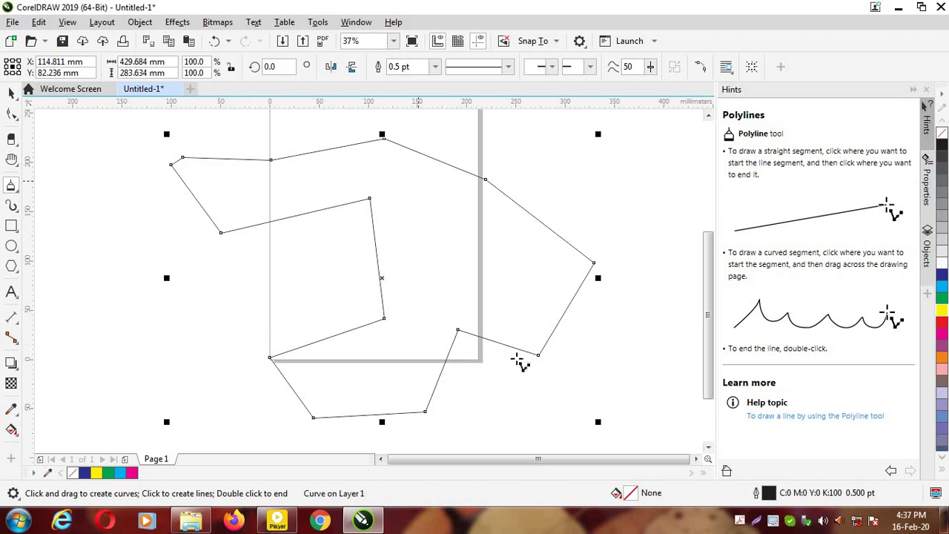
# Draw a tilted, closed four-sided polyline about 192 by 191 mm to the left of the page
pyautogui.click(103, 172)
pyautogui.click(55, 293)
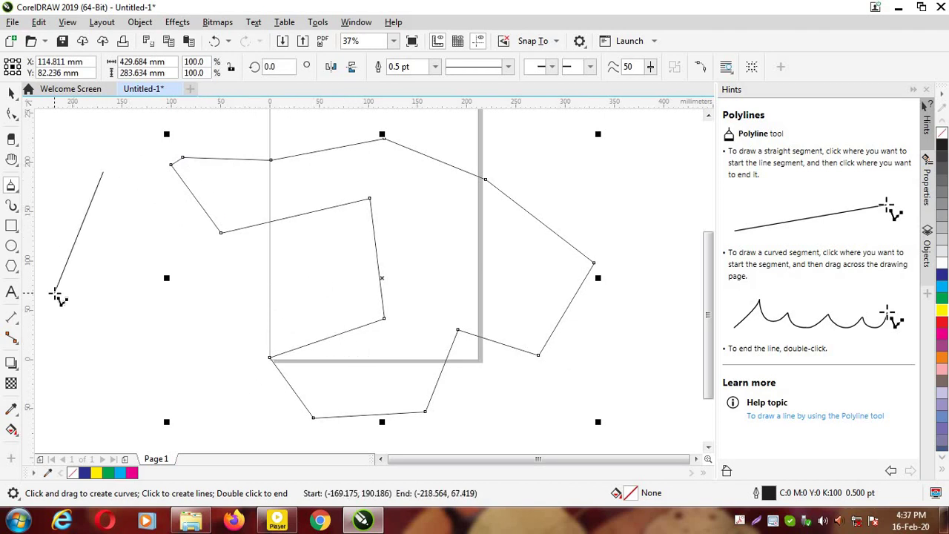
pyautogui.click(183, 359)
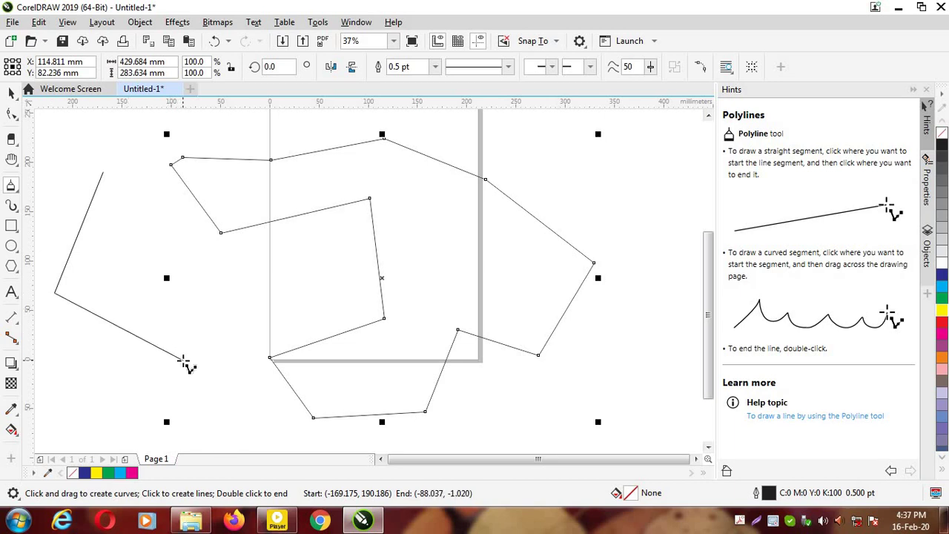
pyautogui.click(243, 247)
pyautogui.click(103, 173)
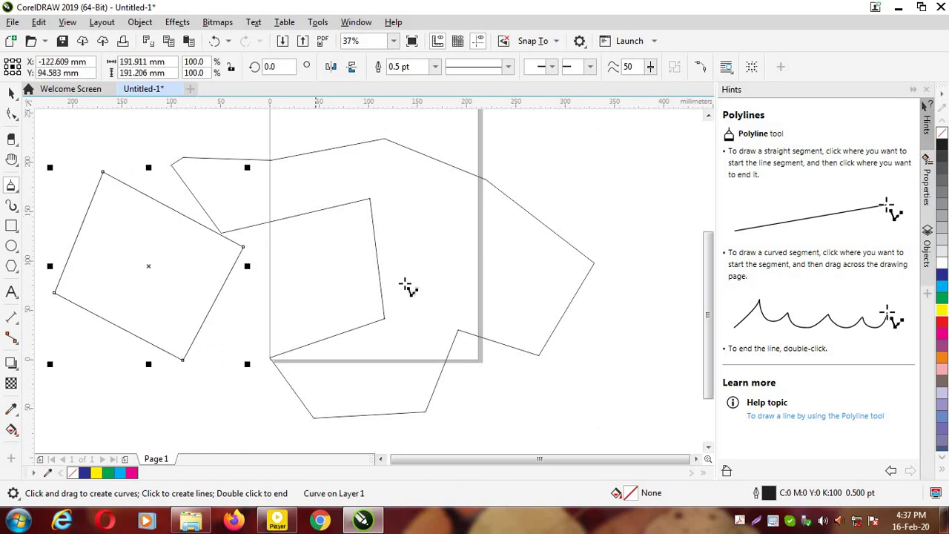
# Draw a closed diamond-shaped polyline about 99 by 106 mm to the right of the page, above the large polygon's right corner
pyautogui.click(602, 157)
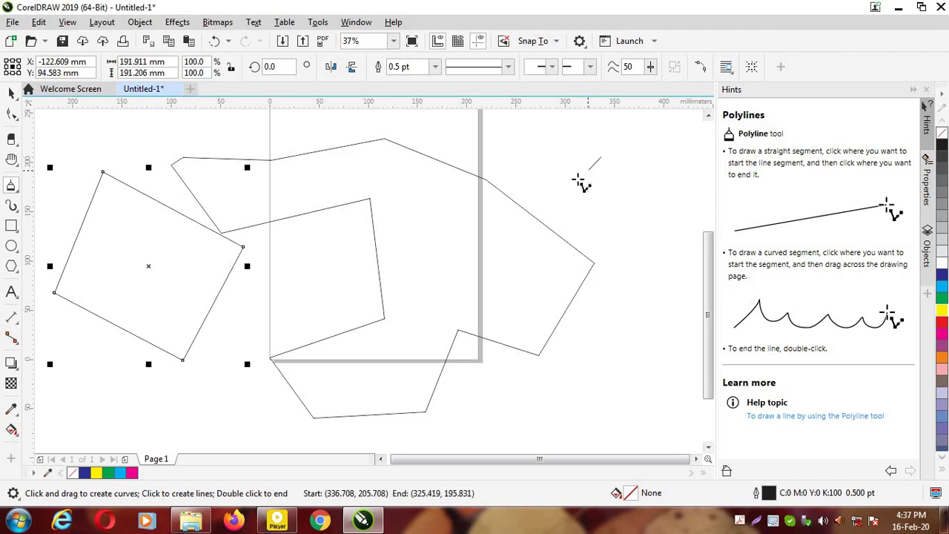
pyautogui.click(560, 213)
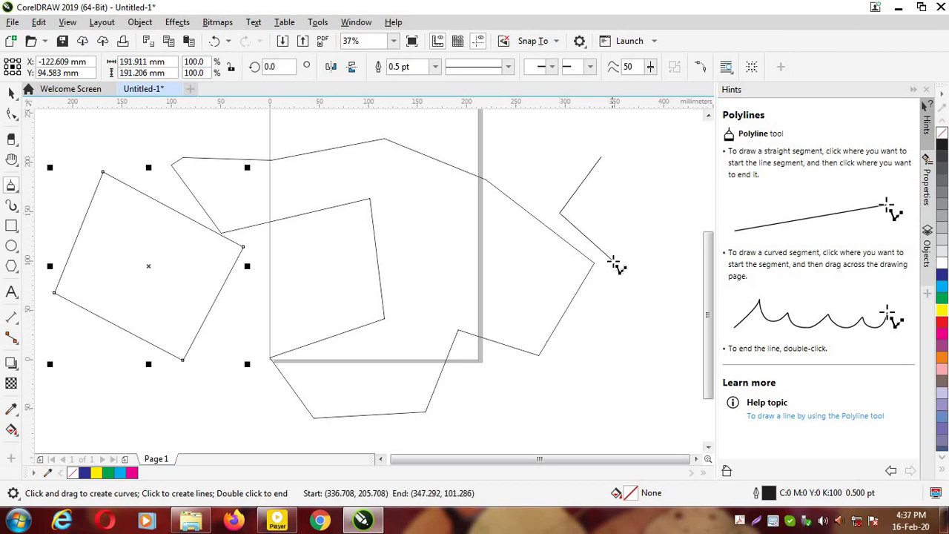
pyautogui.click(613, 260)
pyautogui.click(658, 214)
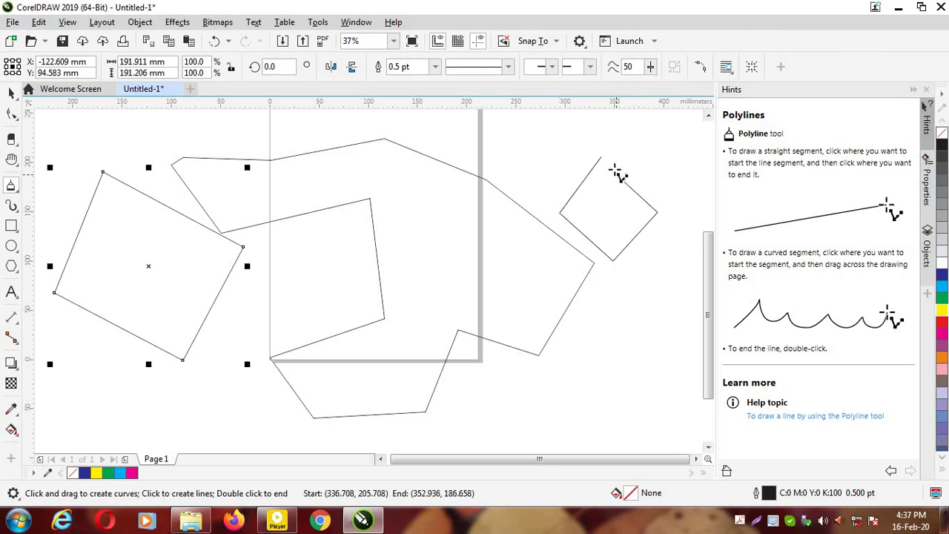
pyautogui.click(601, 157)
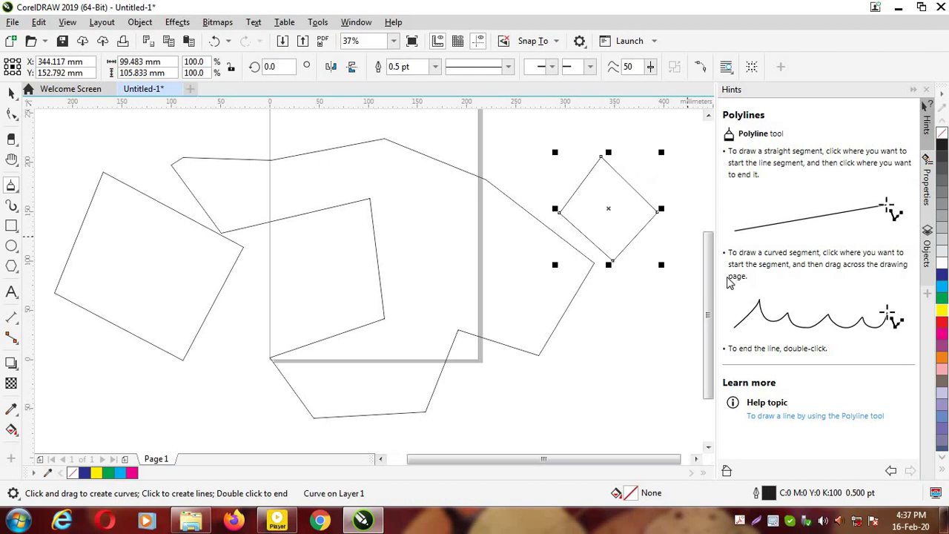
# Draw a second closed diamond-shaped polyline about 85 by 97 mm below the first diamond, right of the page
pyautogui.click(628, 327)
pyautogui.click(591, 377)
pyautogui.click(634, 421)
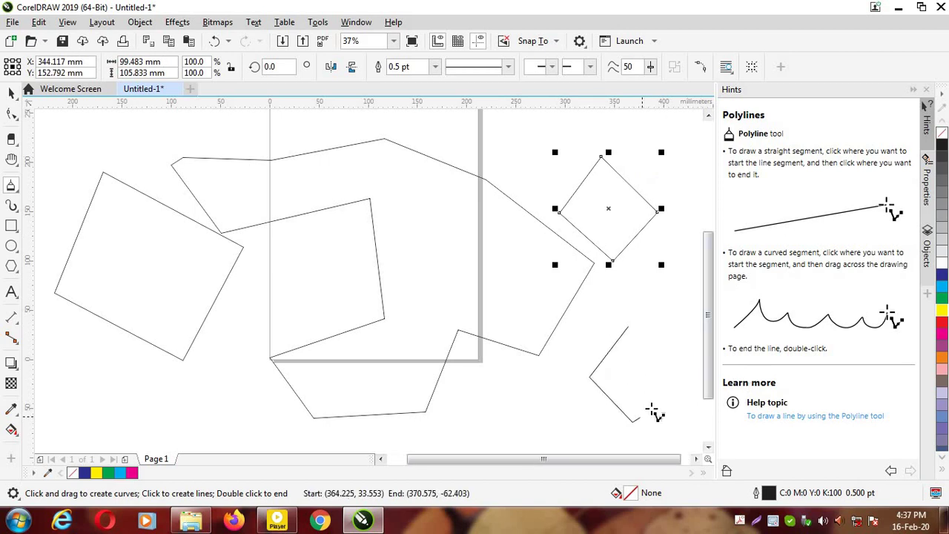
pyautogui.click(673, 375)
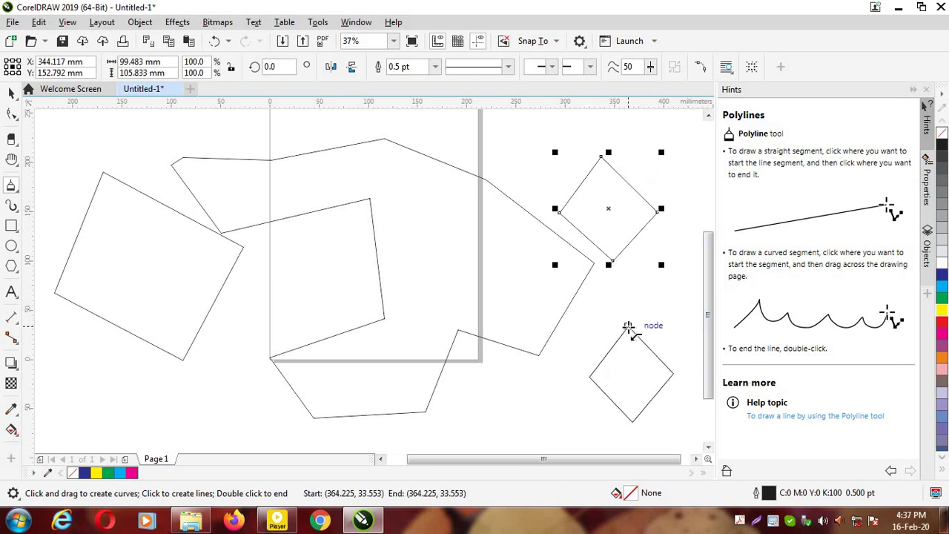
pyautogui.click(628, 327)
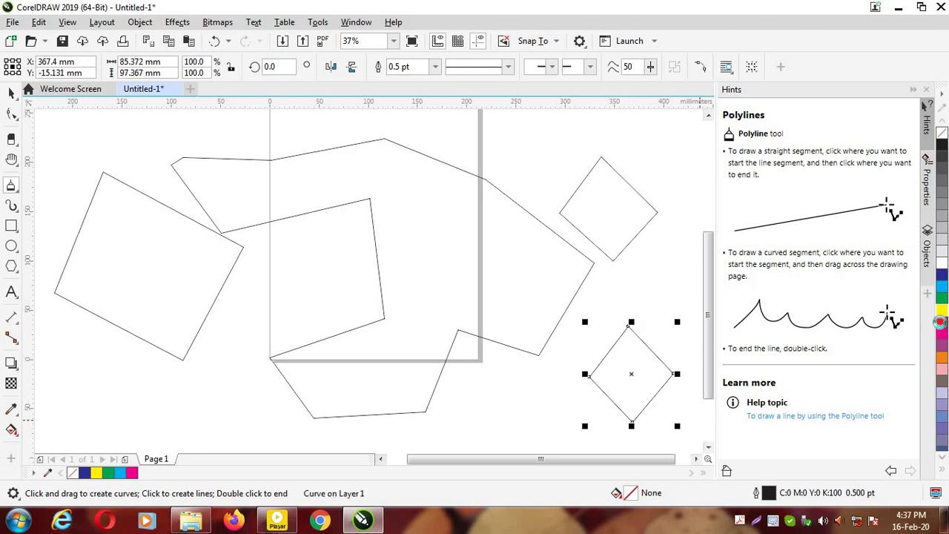
# Fill the lower diamond with red and give it a green outline 24 pt wide
pyautogui.click(940, 321)
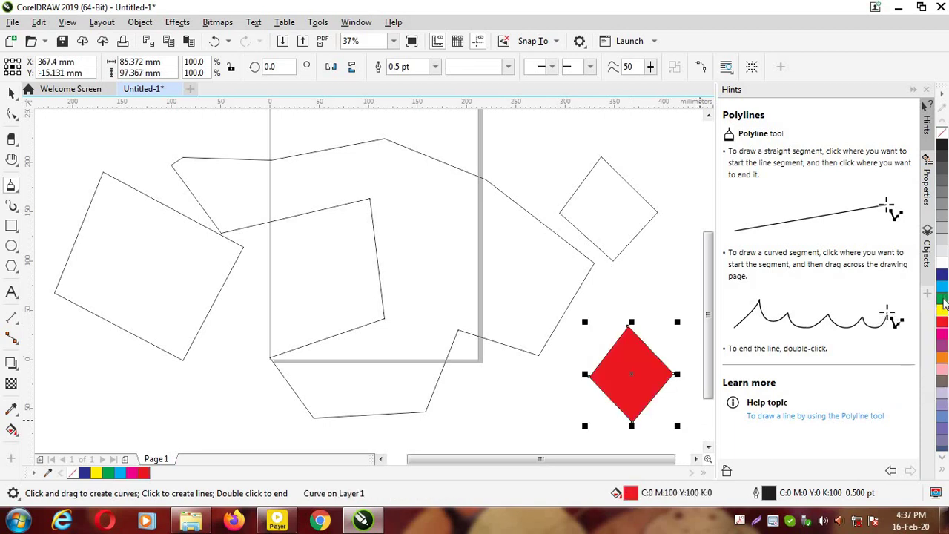
pyautogui.rightClick(944, 298)
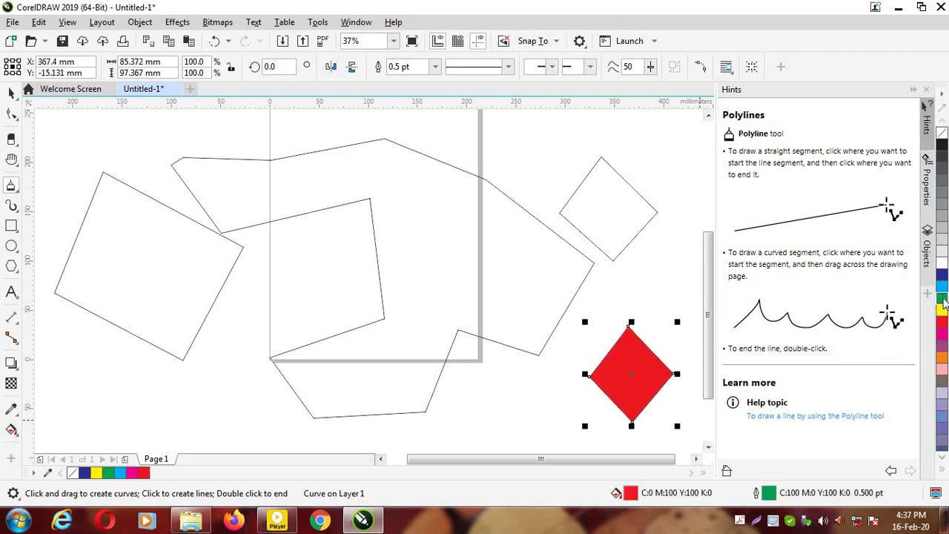
pyautogui.click(435, 67)
pyautogui.click(415, 217)
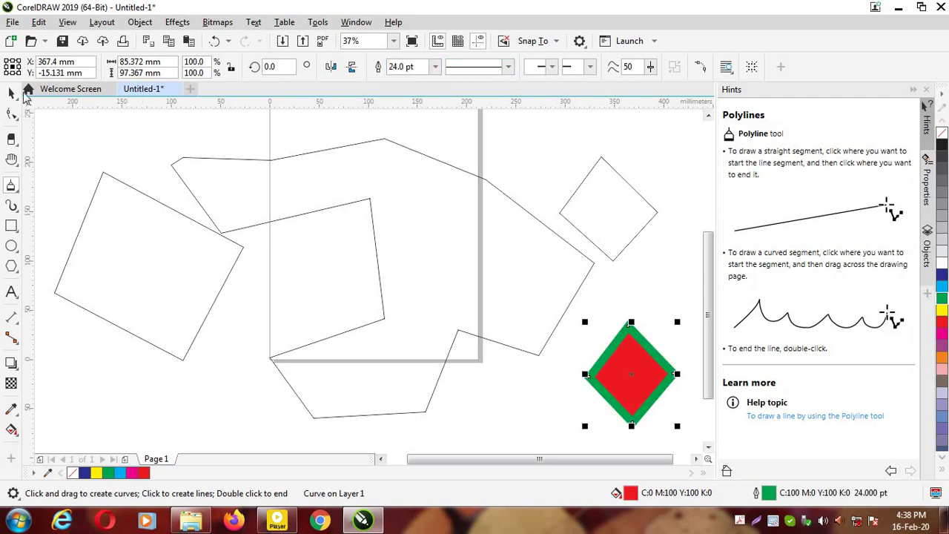
# Delete the large polygon, the tilted four-sided shape and both diamonds from the drawing
pyautogui.click(13, 91)
pyautogui.moveTo(49, 113); pyautogui.dragTo(652, 436)
pyautogui.press('Delete')
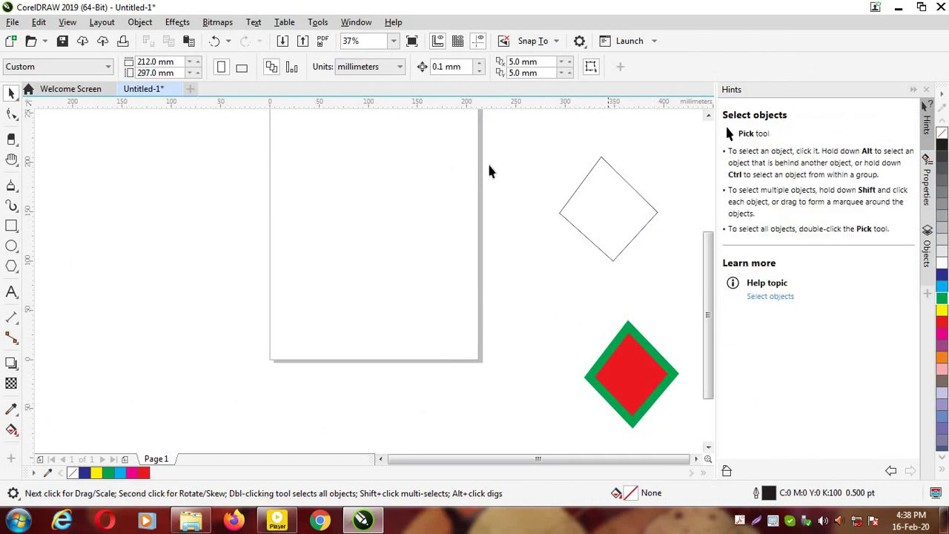
pyautogui.moveTo(555, 230); pyautogui.dragTo(632, 398)
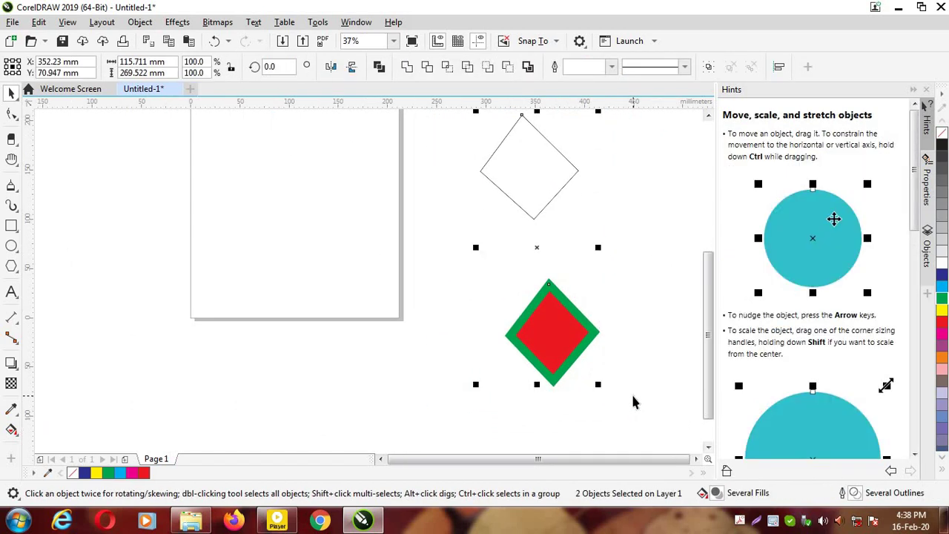
pyautogui.press('Delete')
# Draw a closed crescent about 99 by 94 mm across the page's left edge from two 3-point curves sharing both end points
pyautogui.scroll(2, 136, 237)
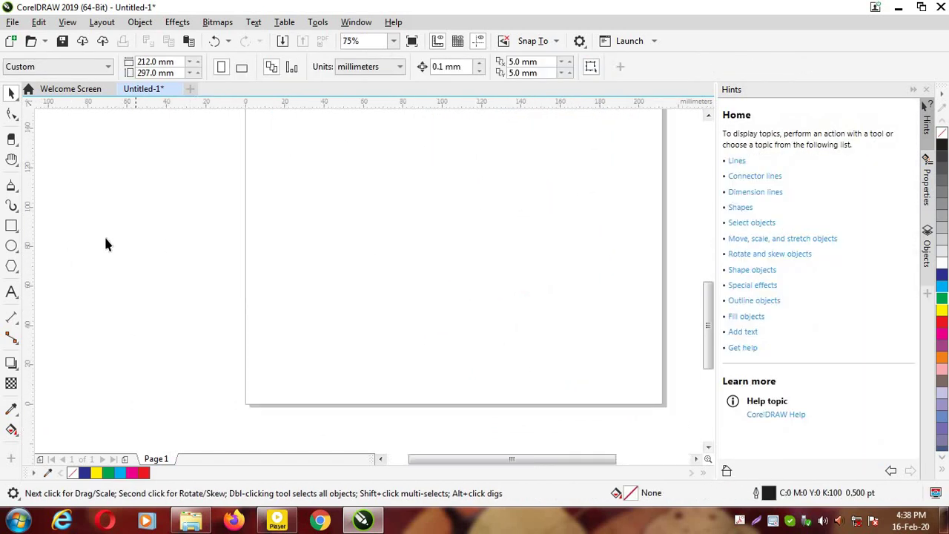
pyautogui.click(13, 187)
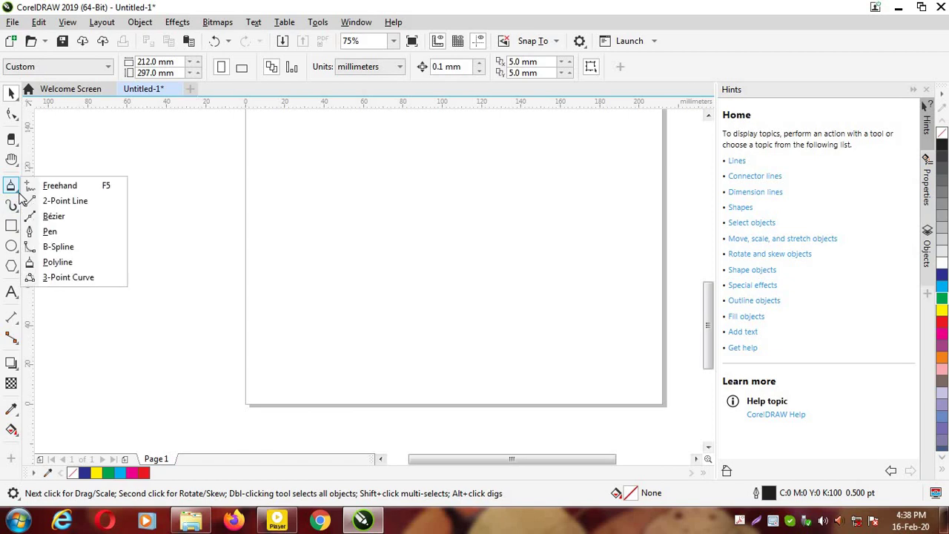
pyautogui.click(68, 278)
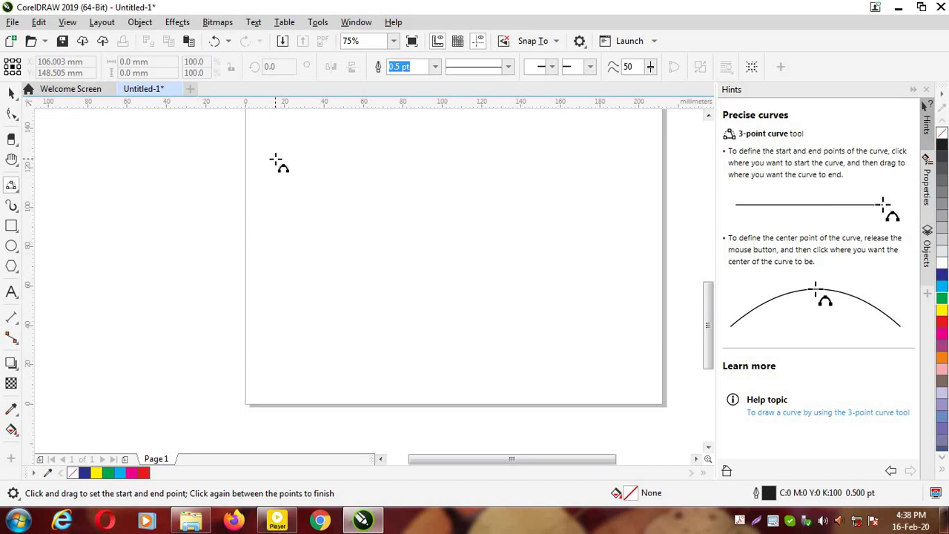
pyautogui.moveTo(276, 159); pyautogui.dragTo(410, 326)
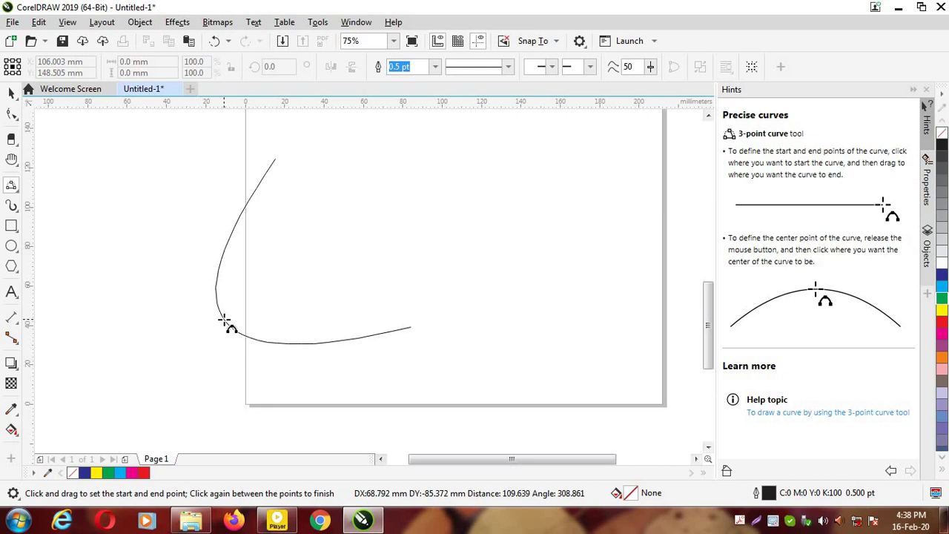
pyautogui.click(224, 320)
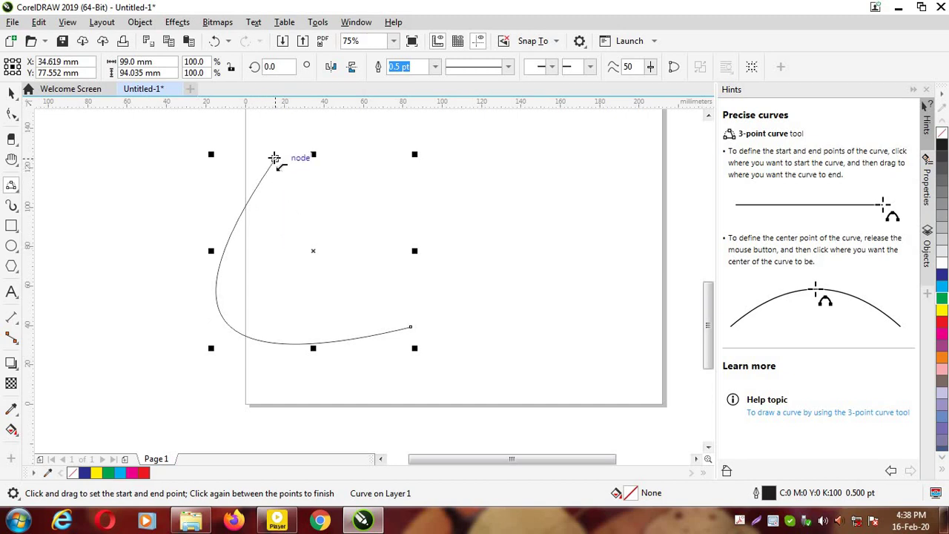
pyautogui.moveTo(275, 158); pyautogui.dragTo(410, 326)
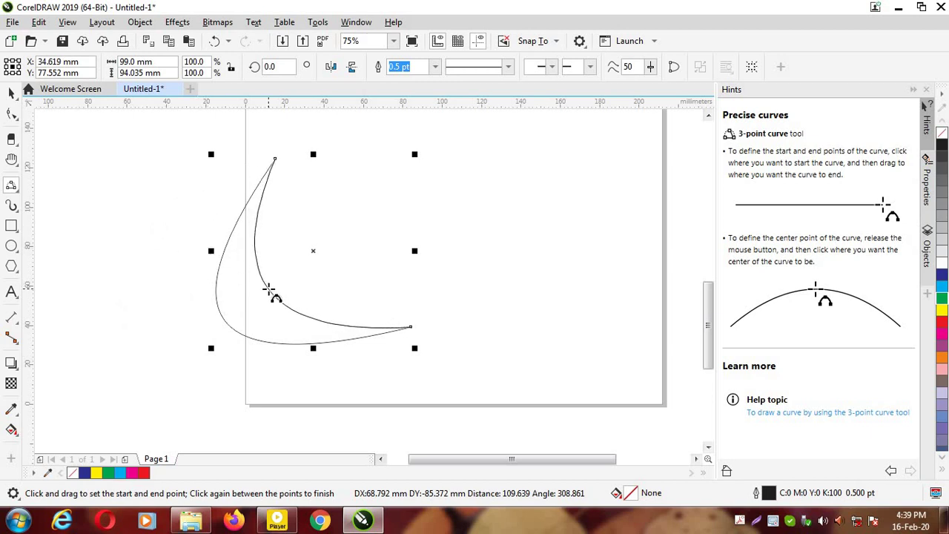
pyautogui.click(268, 289)
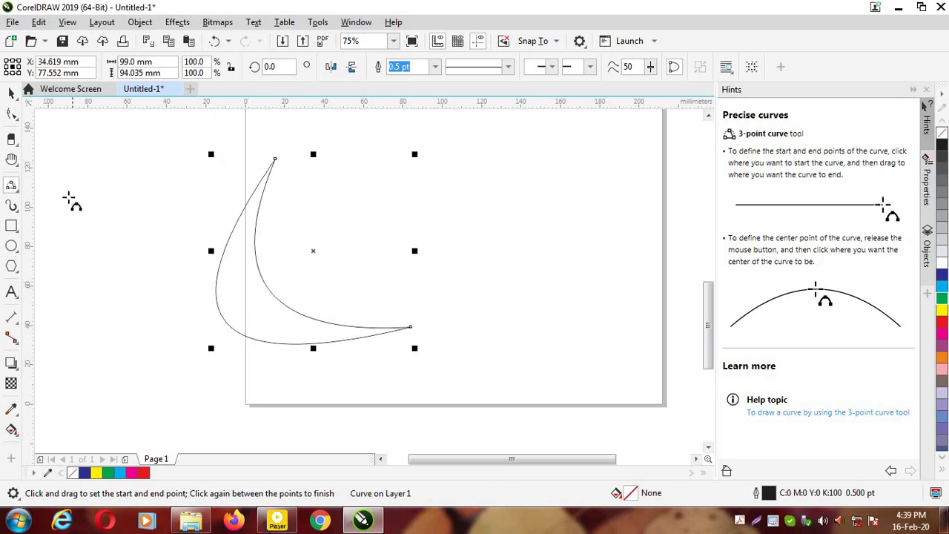
# Fill the crescent with blue and give it a yellow outline 36 pt wide
pyautogui.click(11, 93)
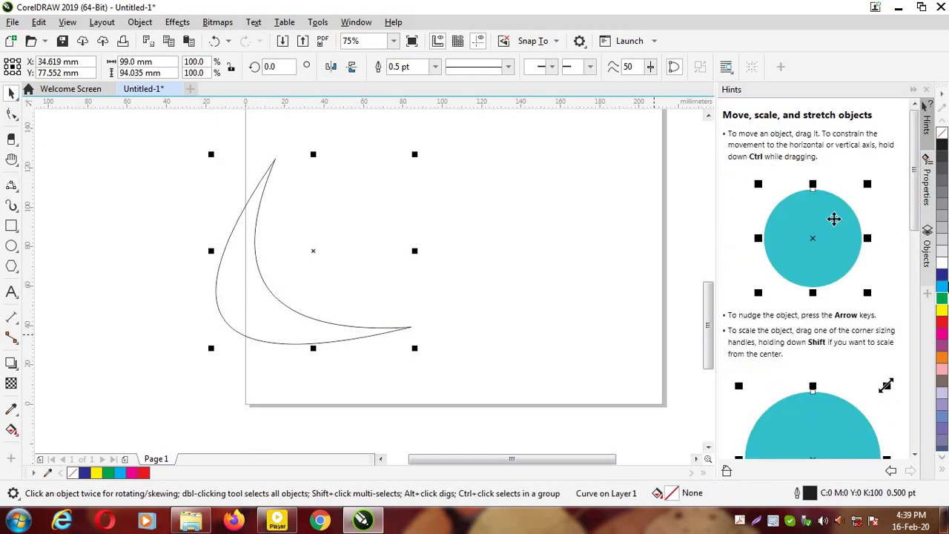
pyautogui.click(941, 276)
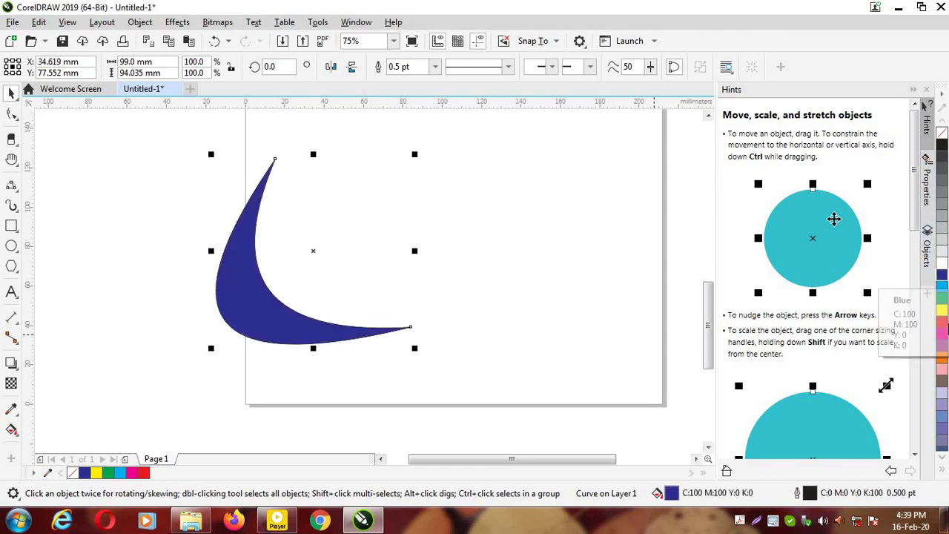
pyautogui.rightClick(942, 310)
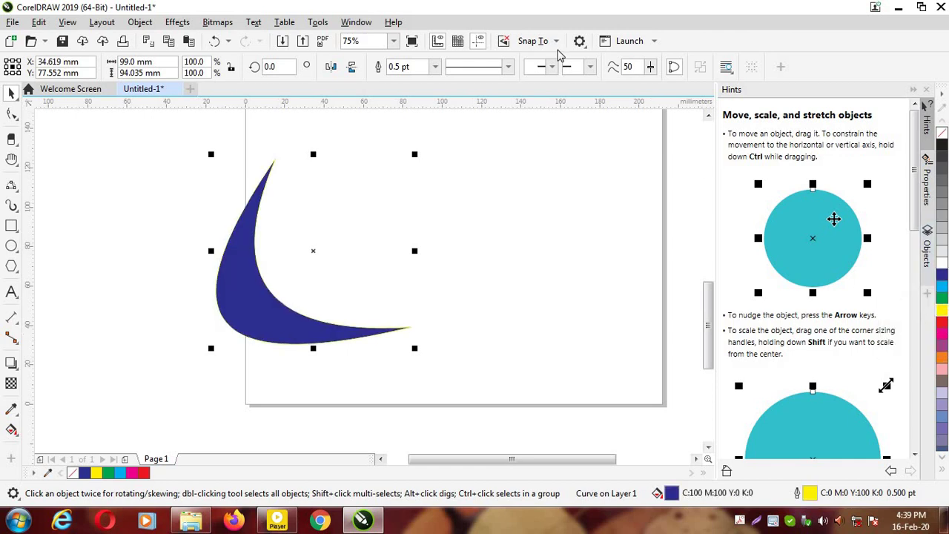
pyautogui.click(435, 67)
pyautogui.click(406, 227)
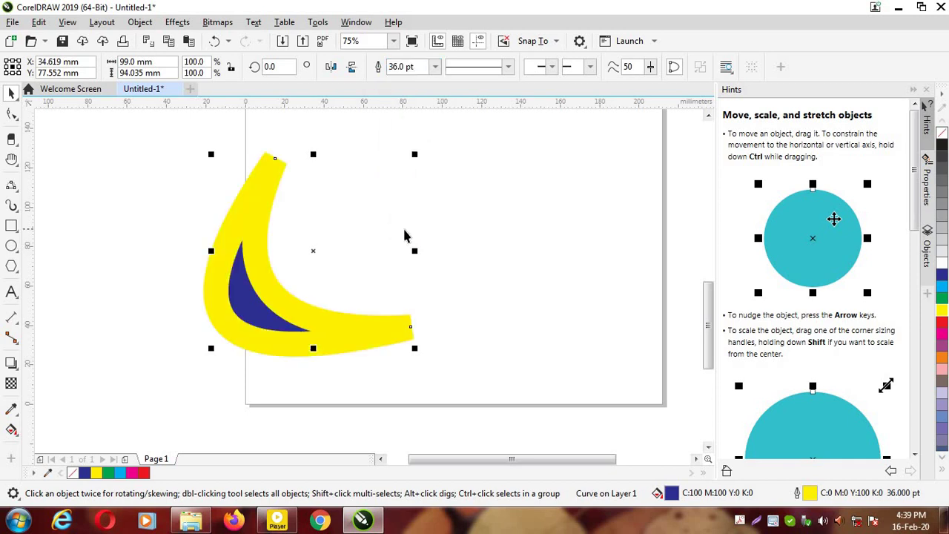
pyautogui.click(12, 186)
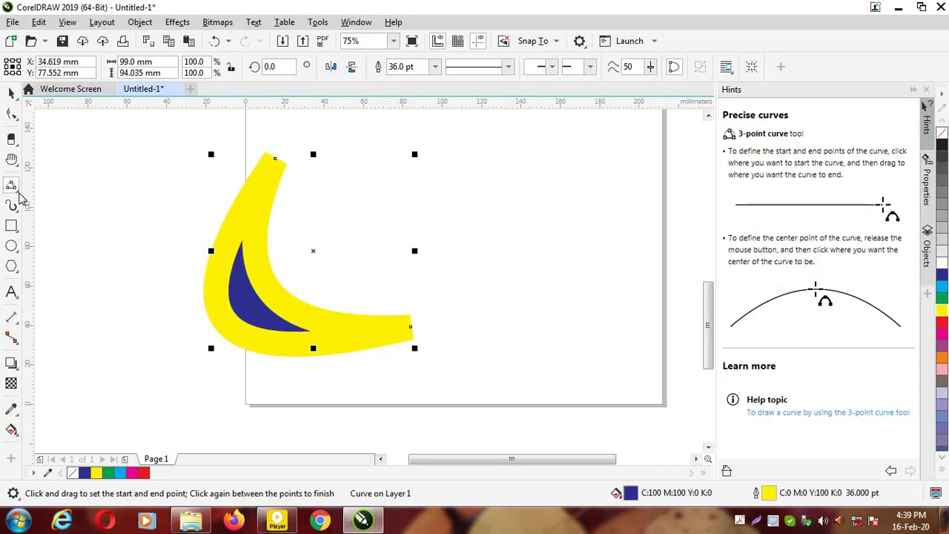
pyautogui.click(18, 193)
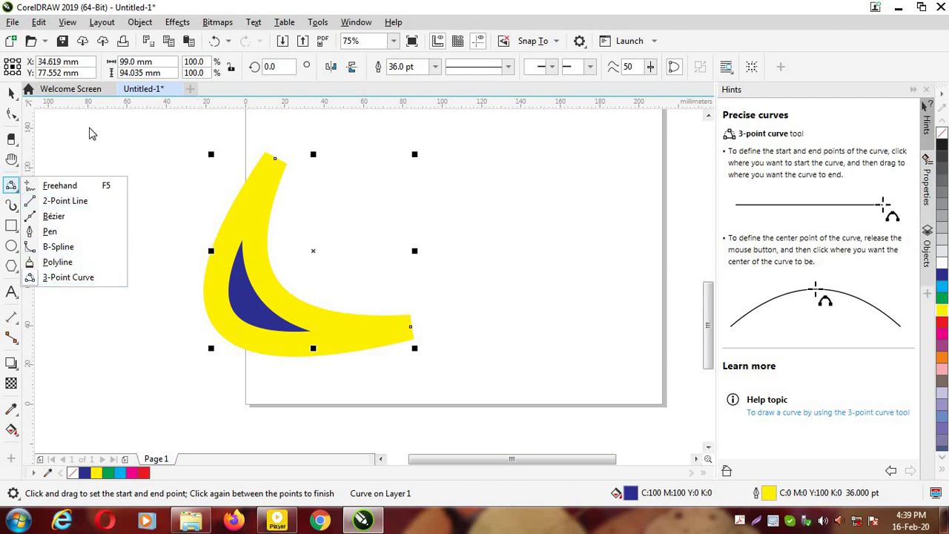
pyautogui.click(122, 125)
# Delete the crescent shape from the drawing
pyautogui.press('space')
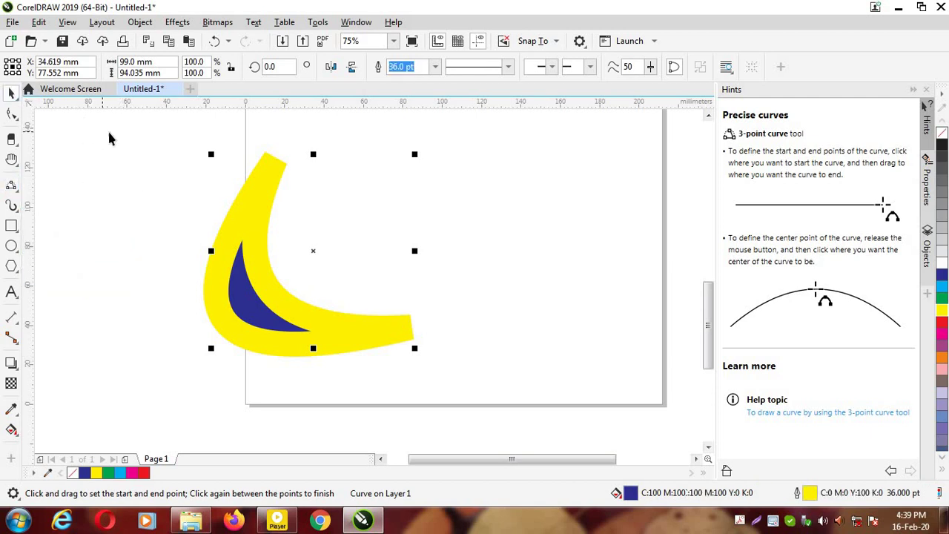
pyautogui.moveTo(114, 120); pyautogui.dragTo(428, 327)
pyautogui.moveTo(496, 367); pyautogui.dragTo(499, 407)
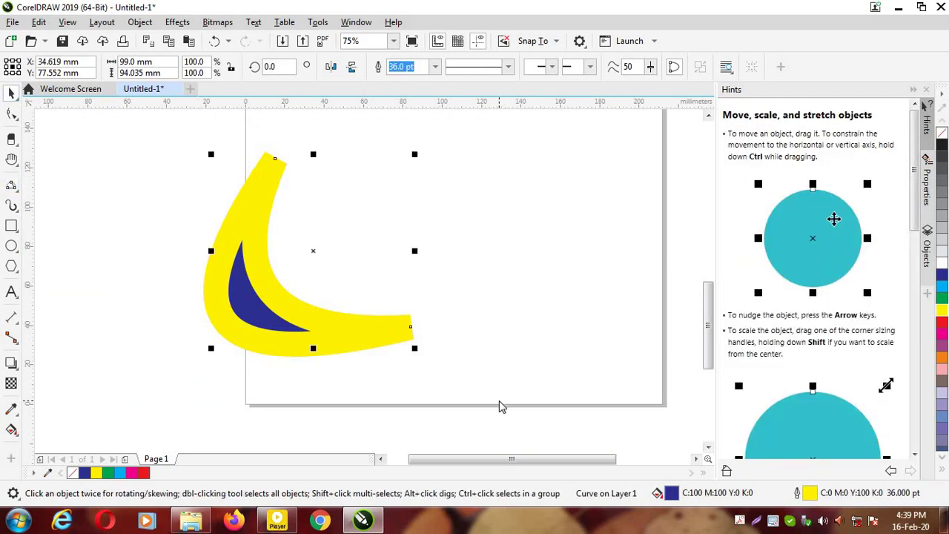
pyautogui.press('Delete')
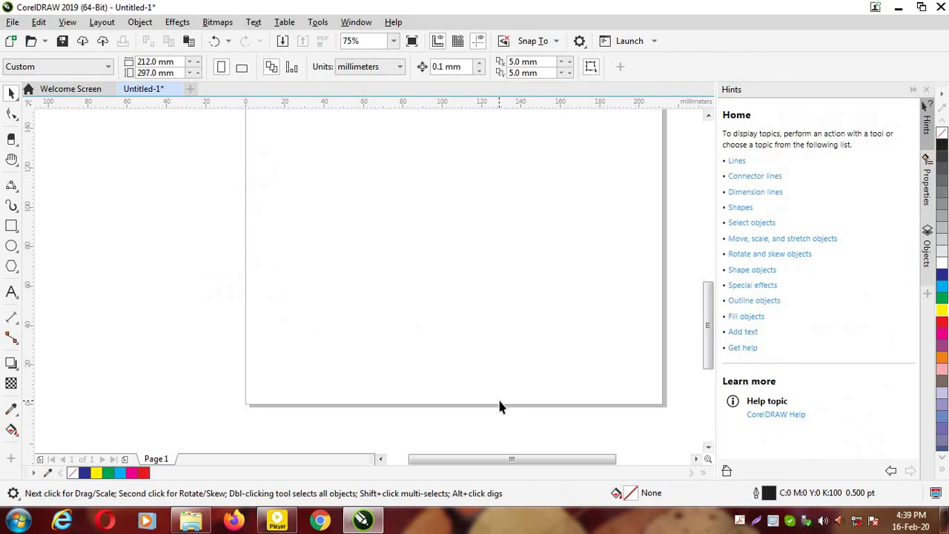
pyautogui.click(18, 214)
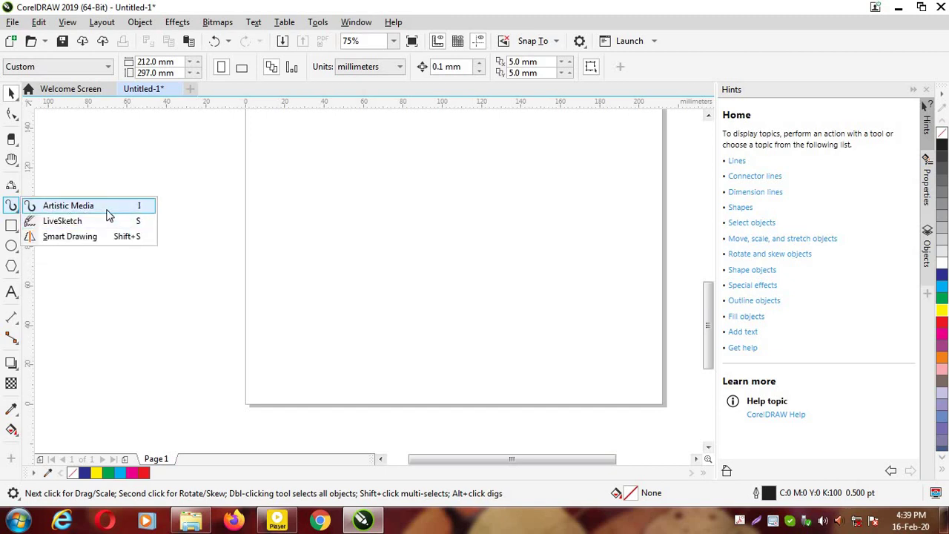
pyautogui.click(11, 102)
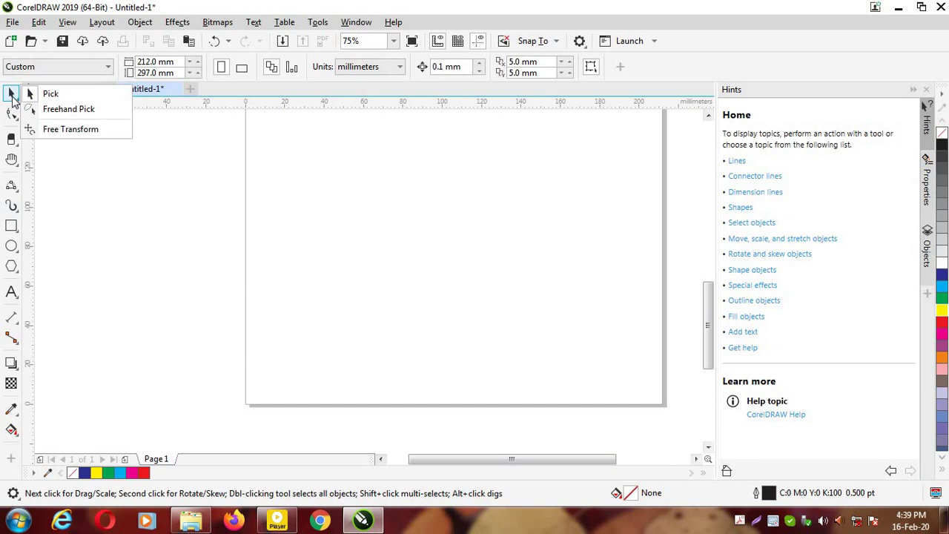
pyautogui.click(11, 113)
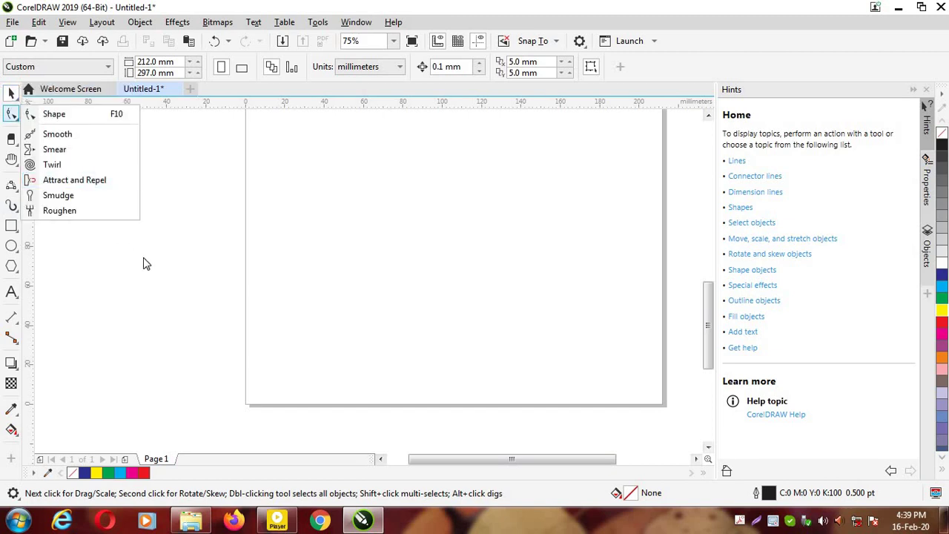
pyautogui.click(248, 379)
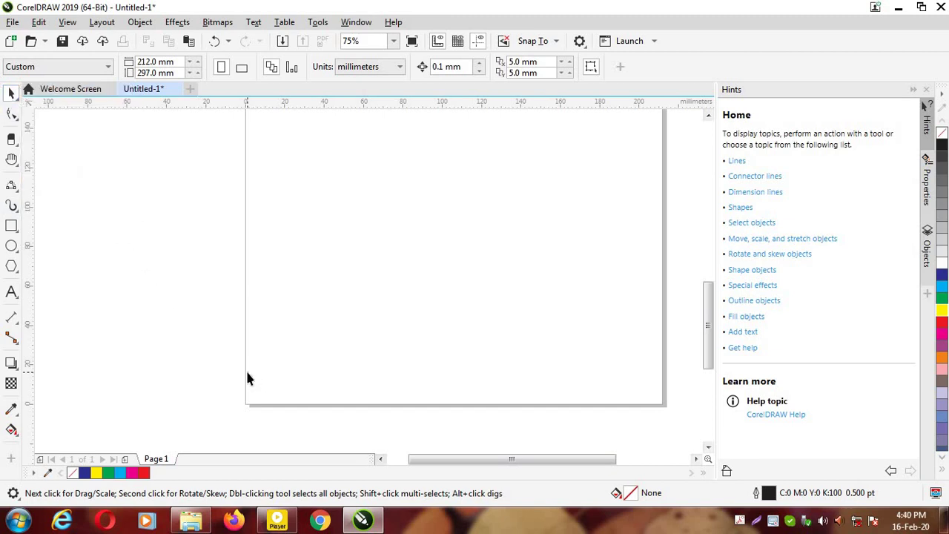